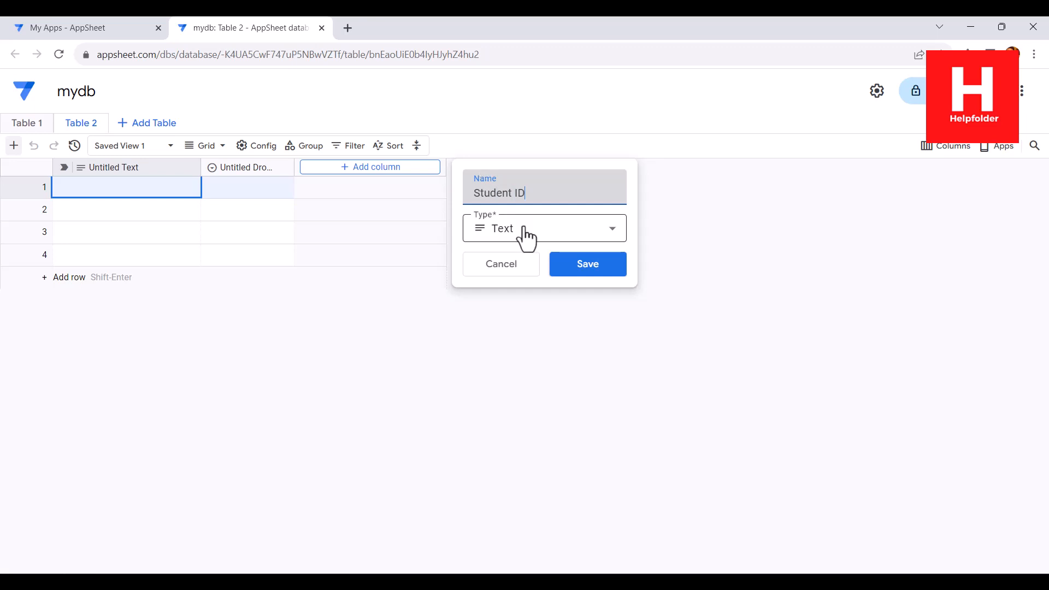
Set the new Student ID column's type to Number, save it, and widen the column to show its full name
click(525, 233)
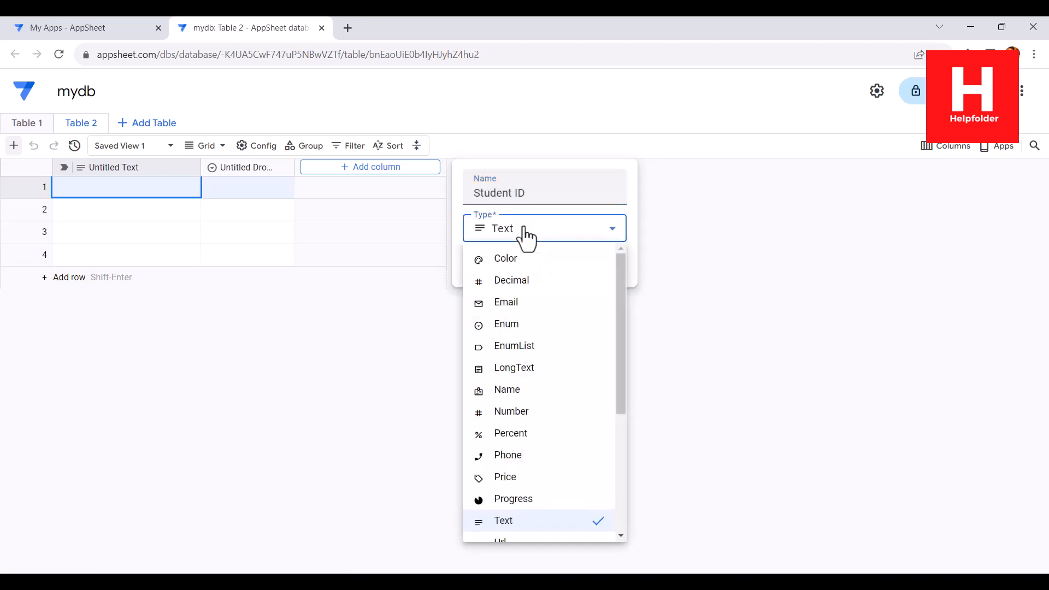
click(513, 414)
click(618, 262)
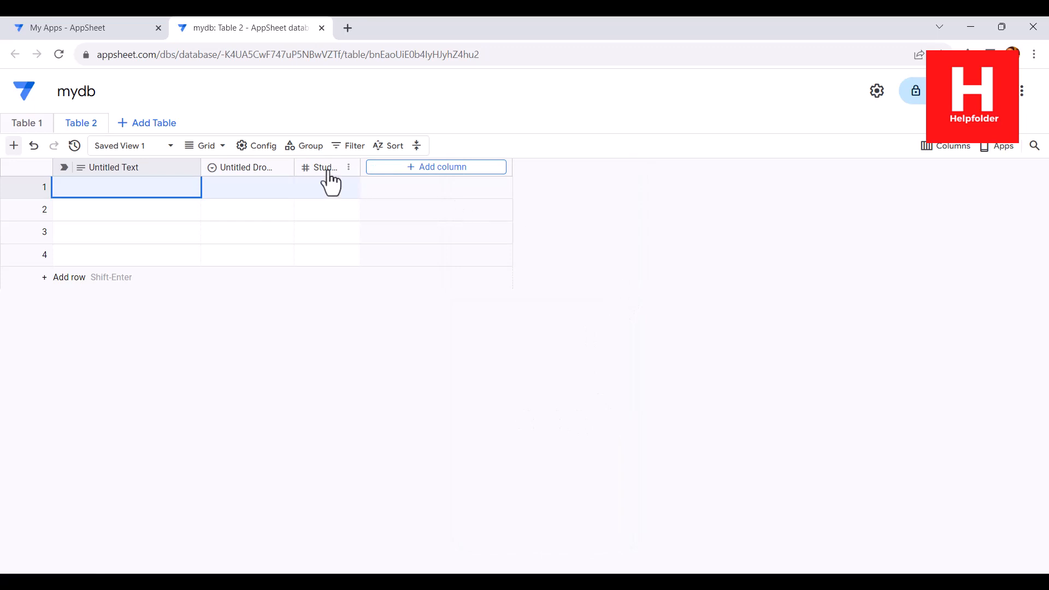
drag(358, 167, 471, 167)
Use the Student ID column as the table's label
right_click(360, 176)
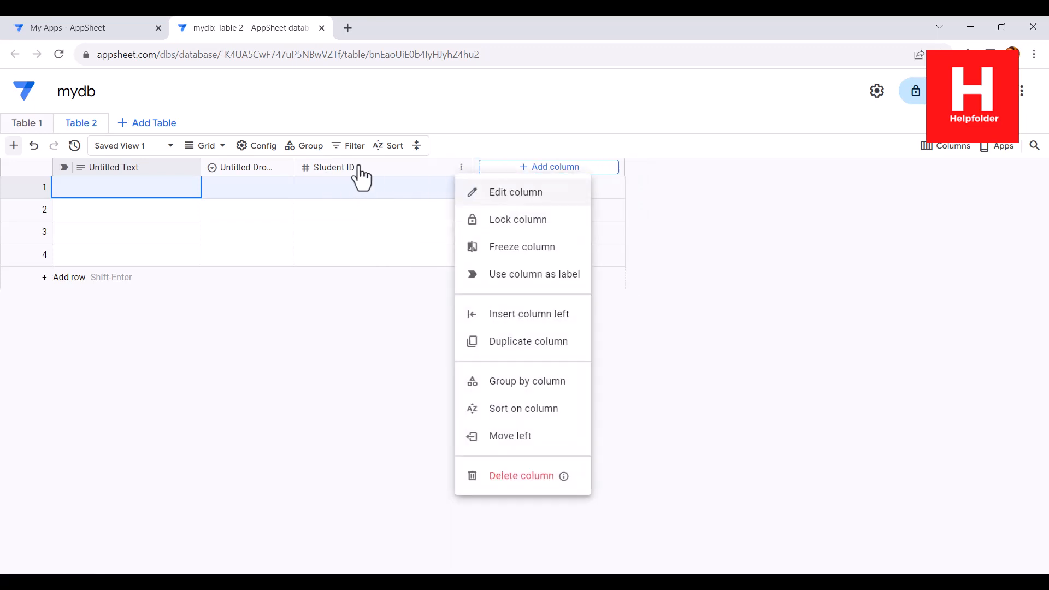
click(520, 274)
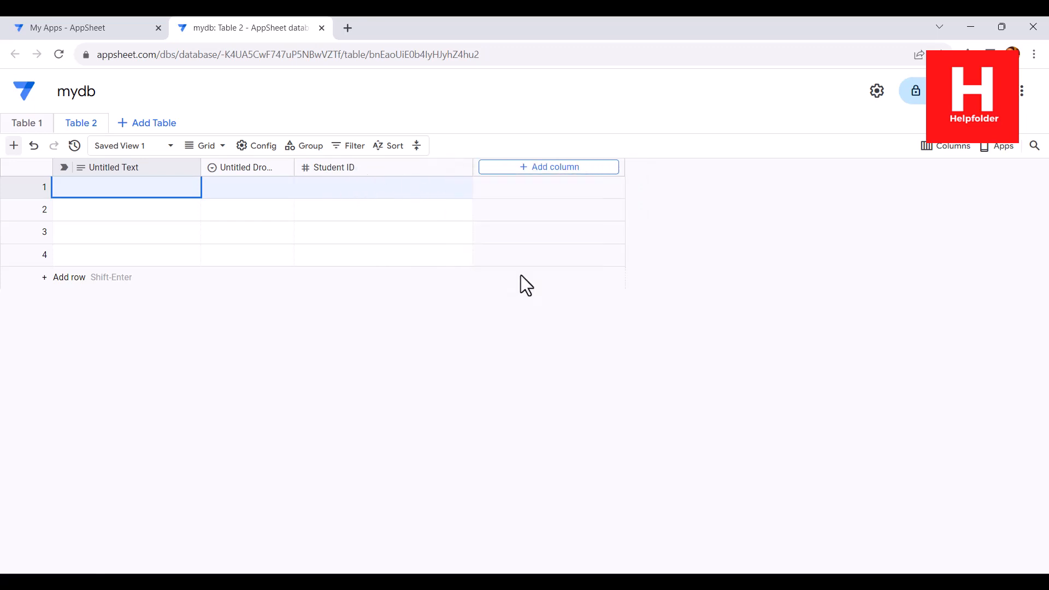
right_click(370, 179)
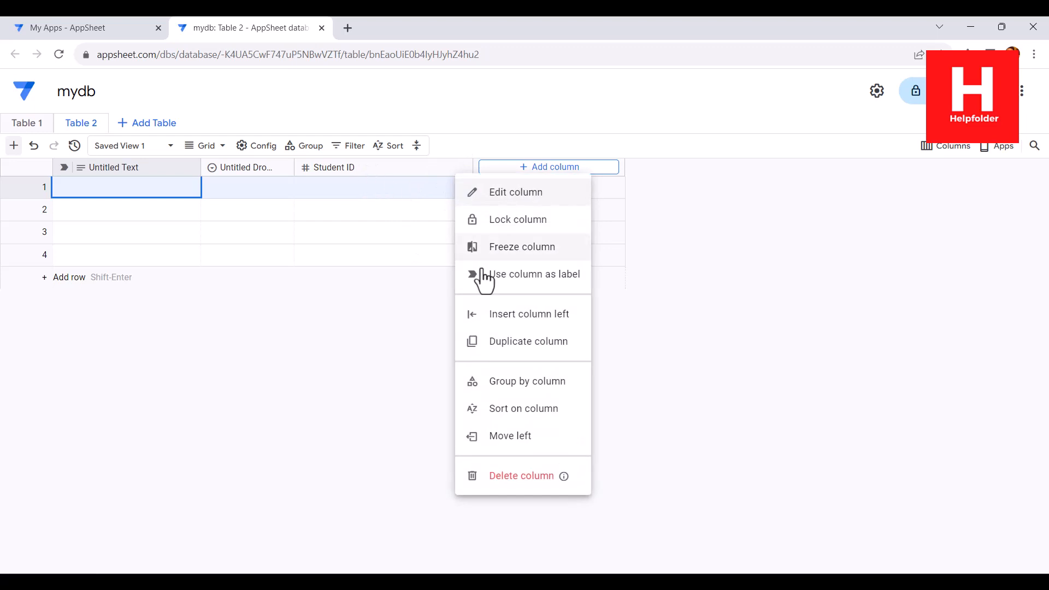
click(512, 276)
Delete the Untitled Text column from the table
click(188, 170)
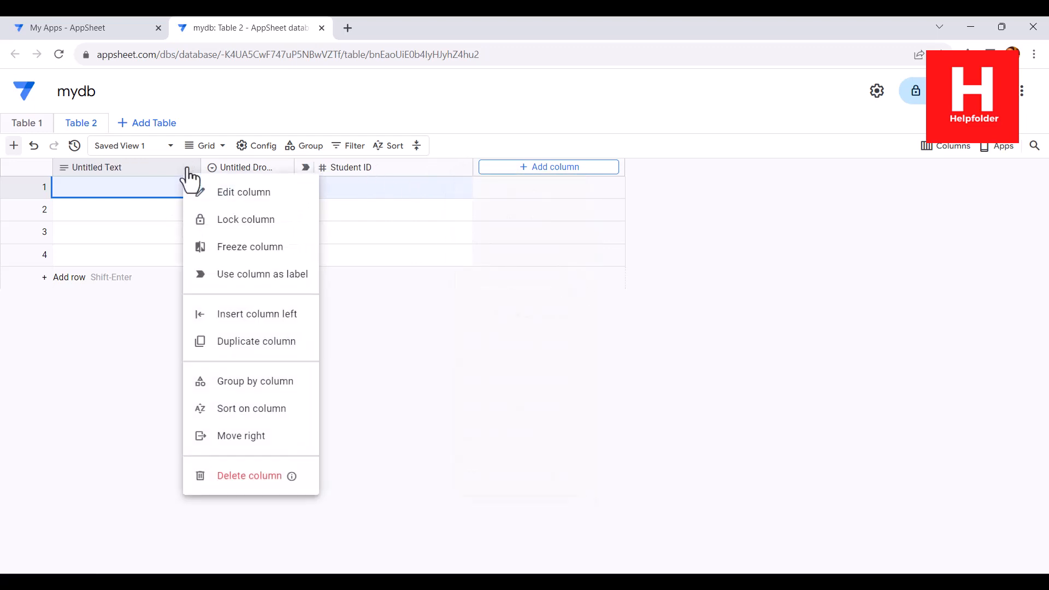
click(261, 475)
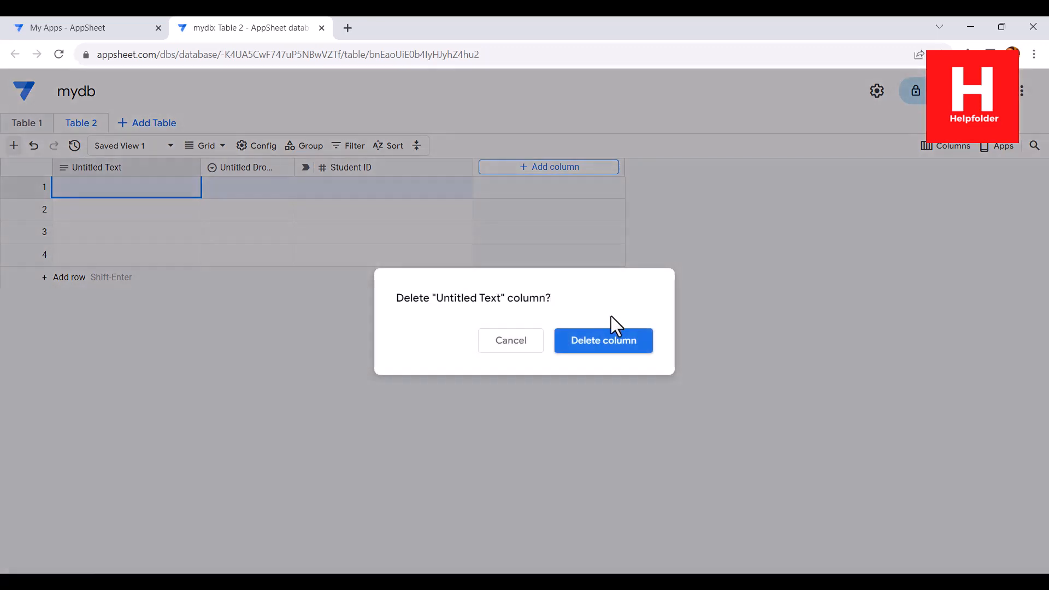
click(611, 334)
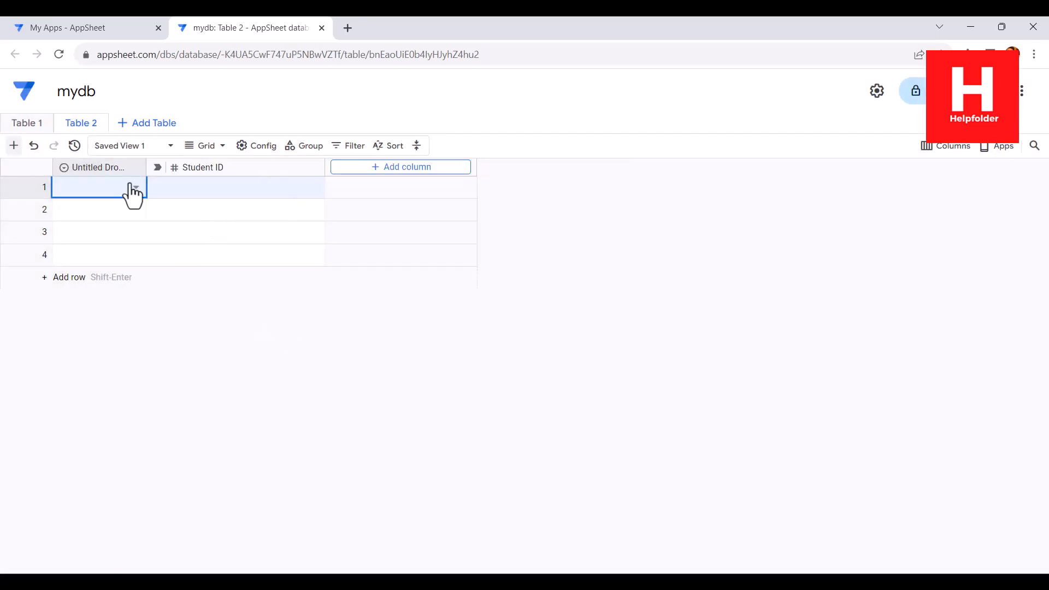
Move the Student ID column to first place and delete the remaining untitled dropdown column
drag(217, 173, 136, 192)
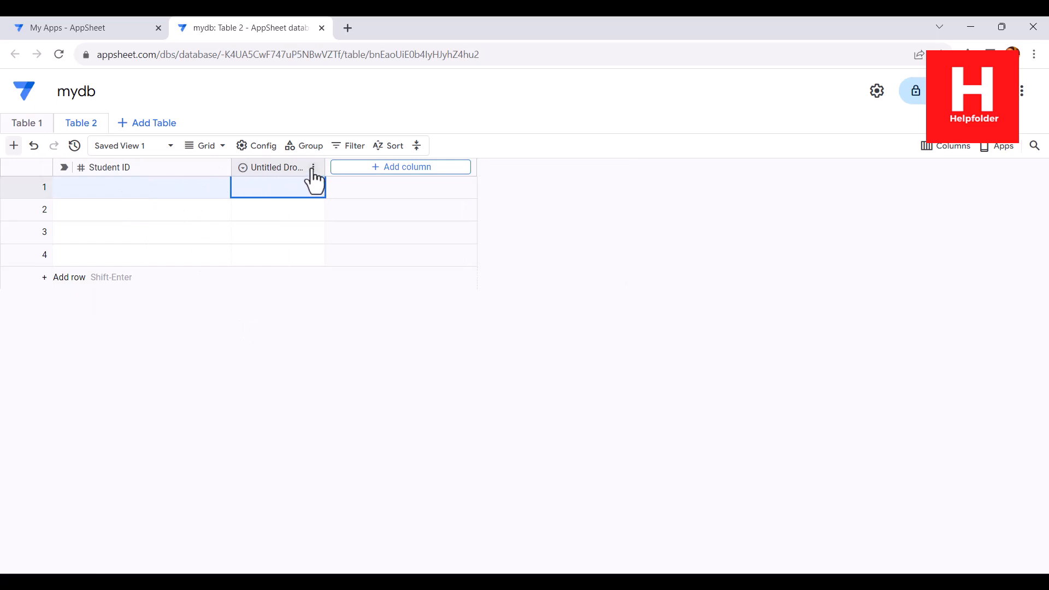
click(314, 168)
click(369, 475)
click(628, 349)
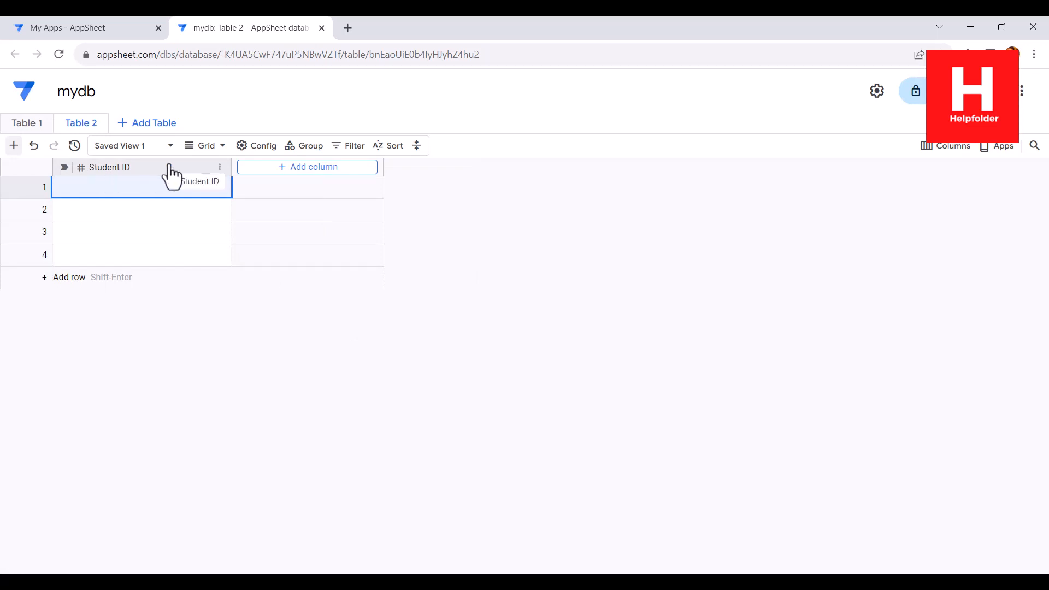
Add a Text column named Student Name to the table
click(295, 167)
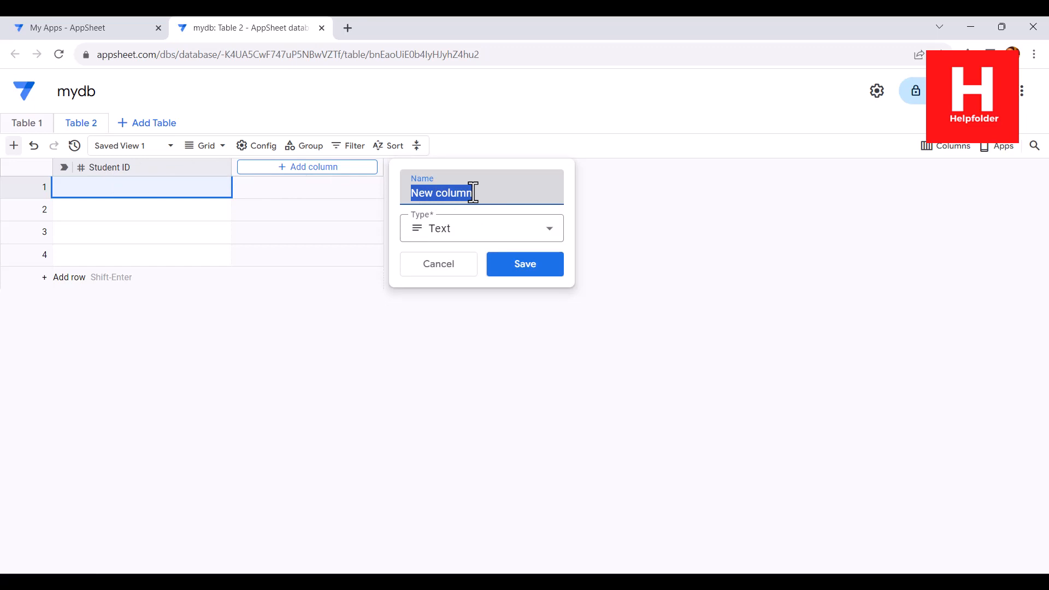
text(S)
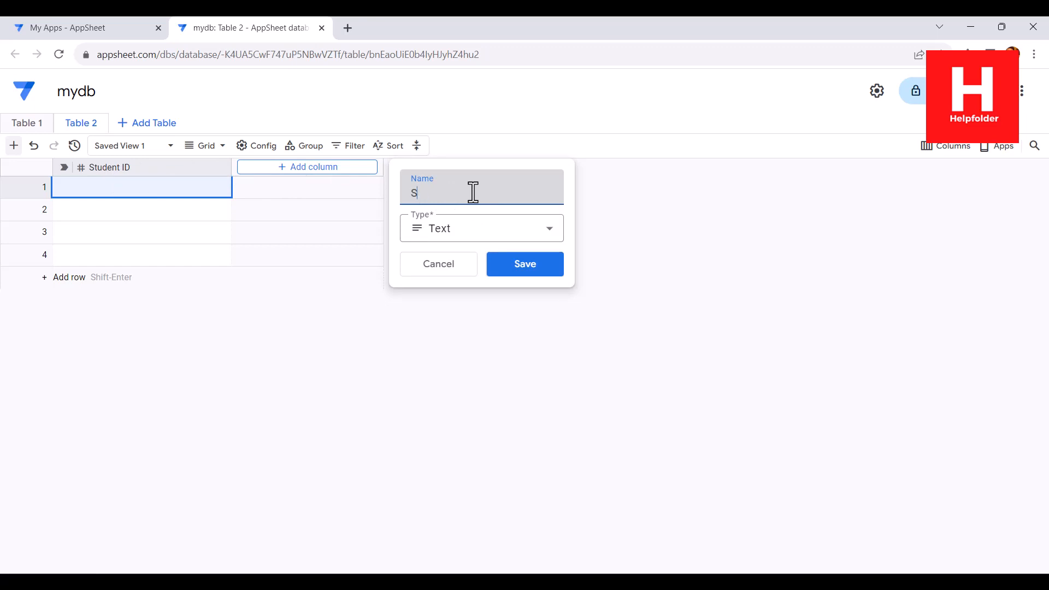
text(uttudent Name)
click(515, 262)
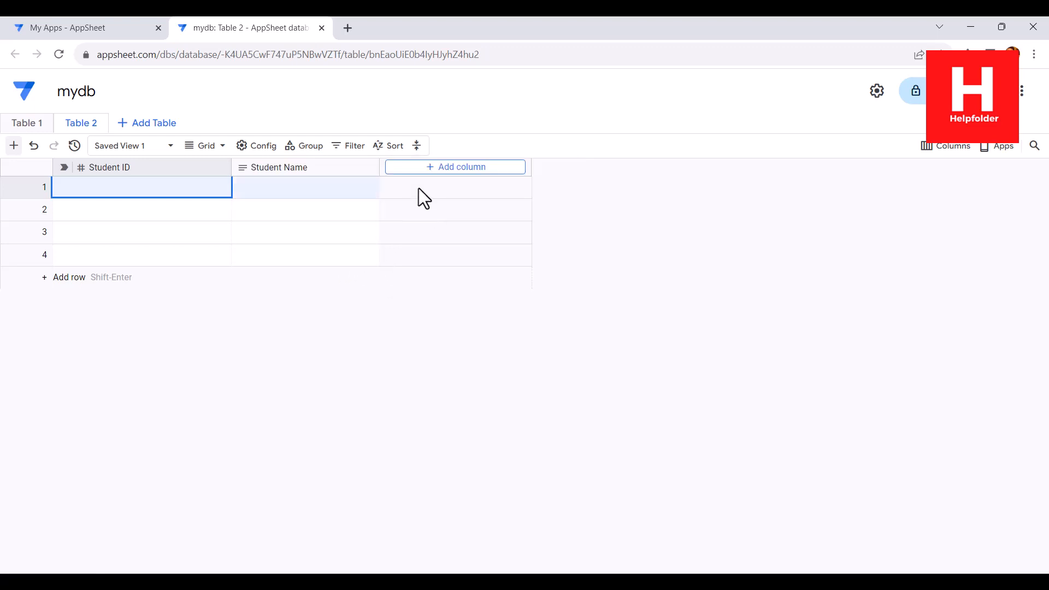
Add a Text column named Grade and narrow the Student ID column
click(407, 167)
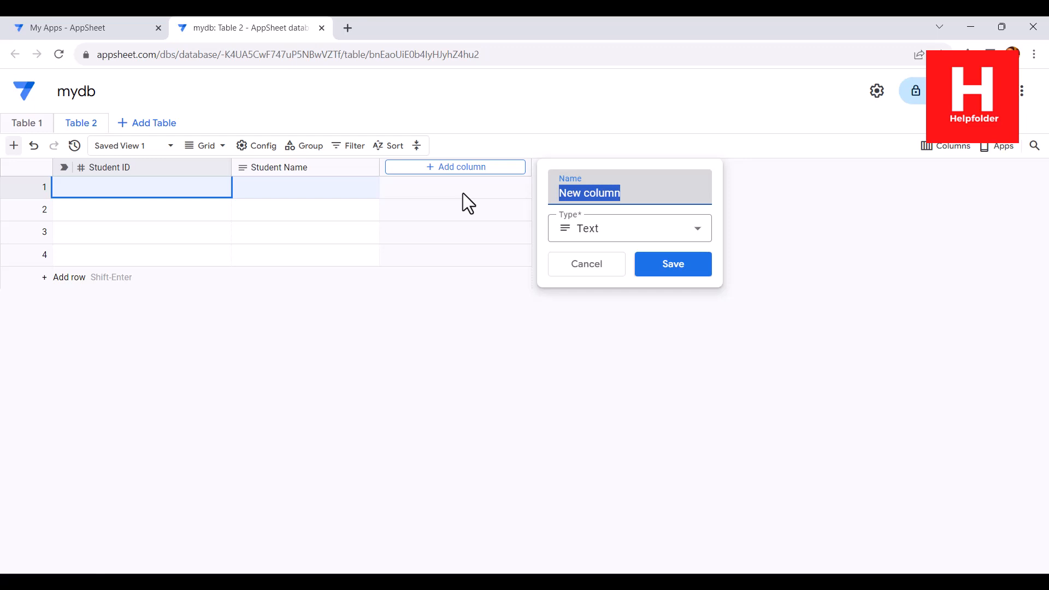
text(Grade)
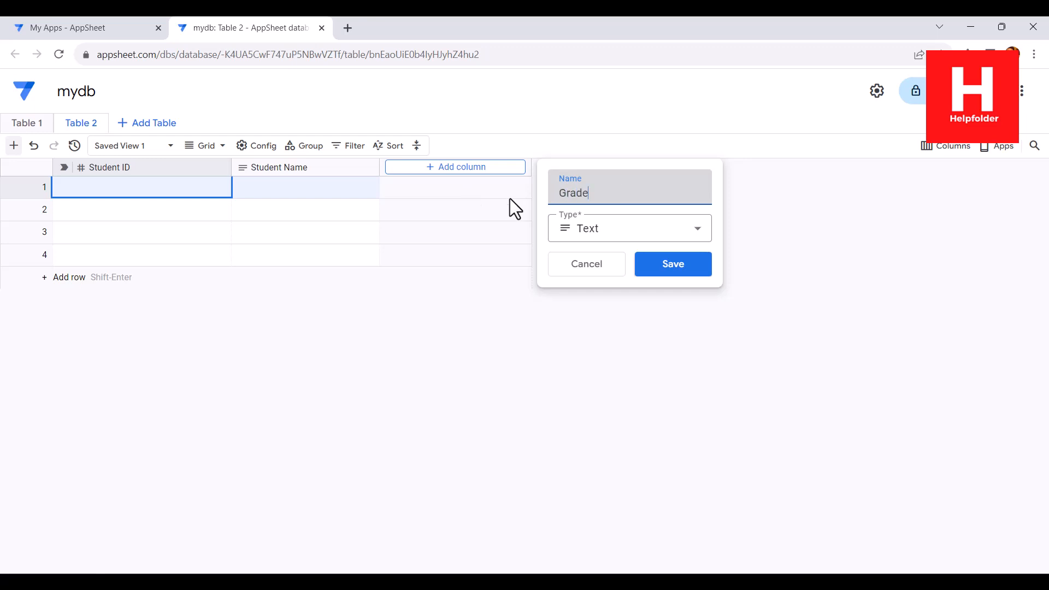
click(571, 226)
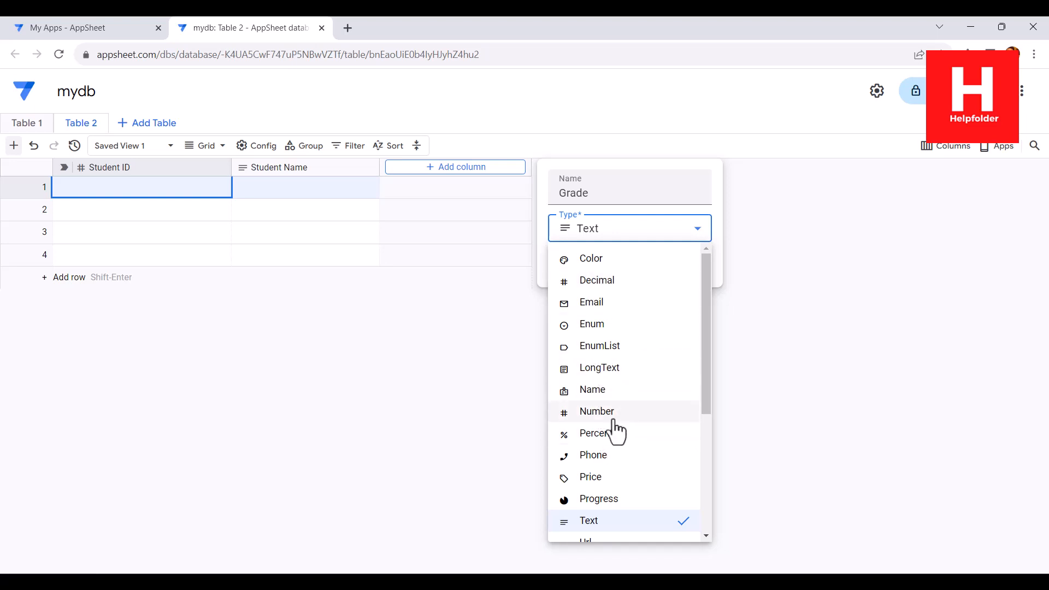
click(580, 165)
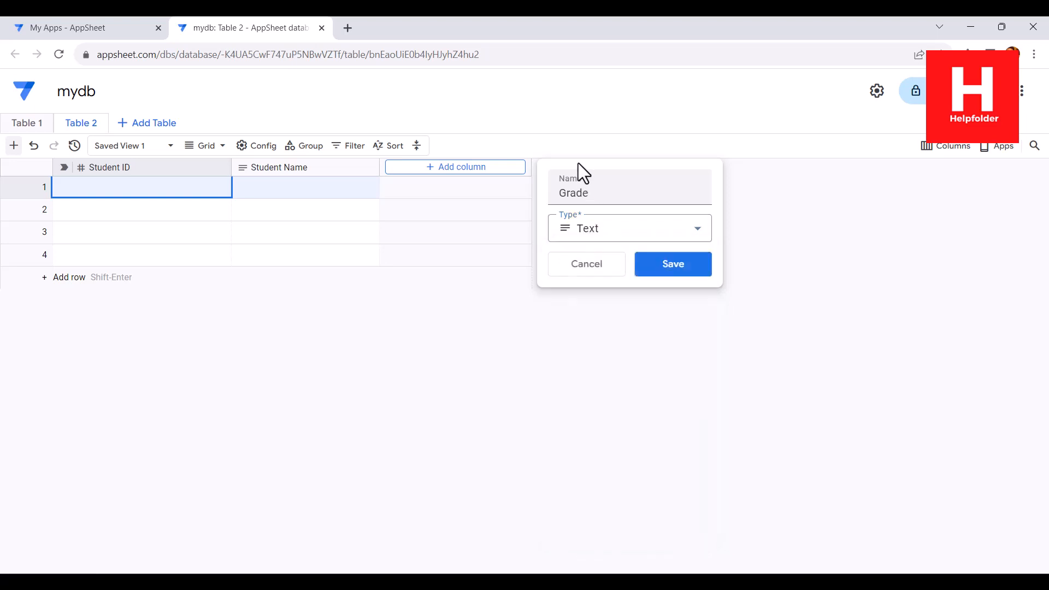
click(664, 277)
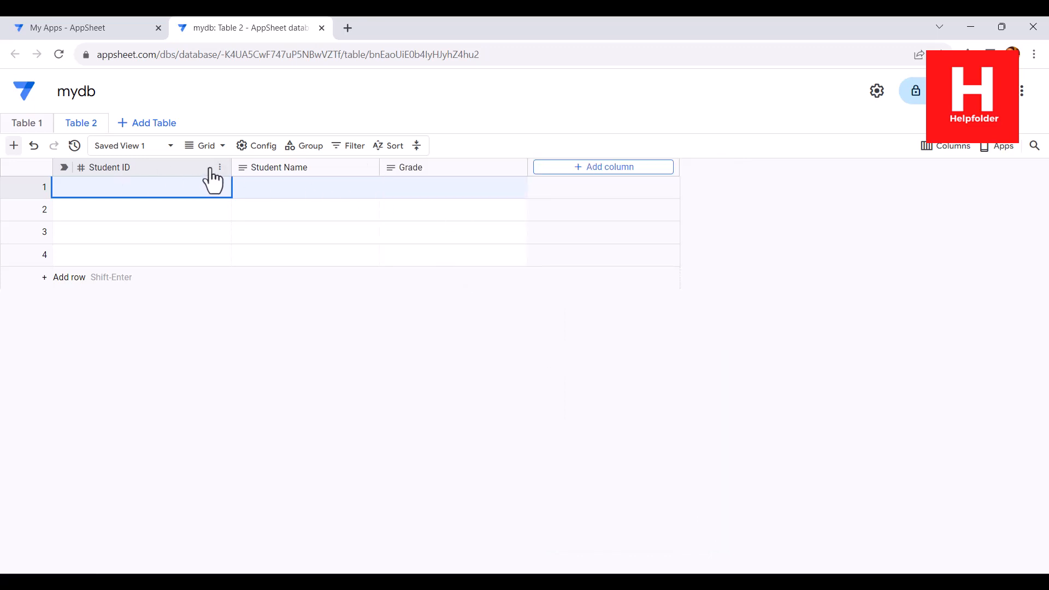
drag(231, 165, 163, 166)
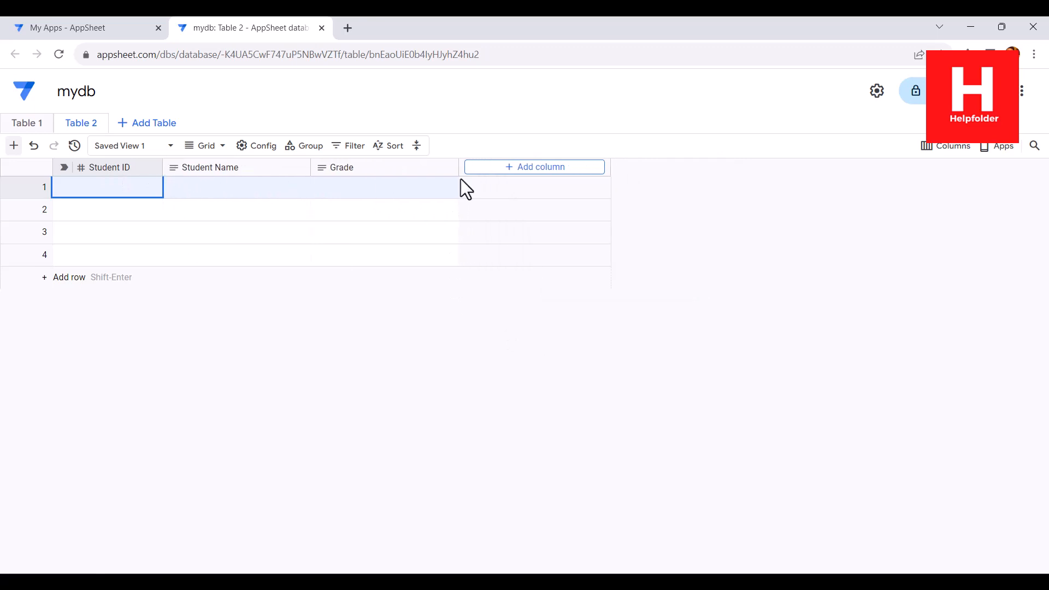
Add two more Text columns named GPA and Notes after the Grade column
click(568, 168)
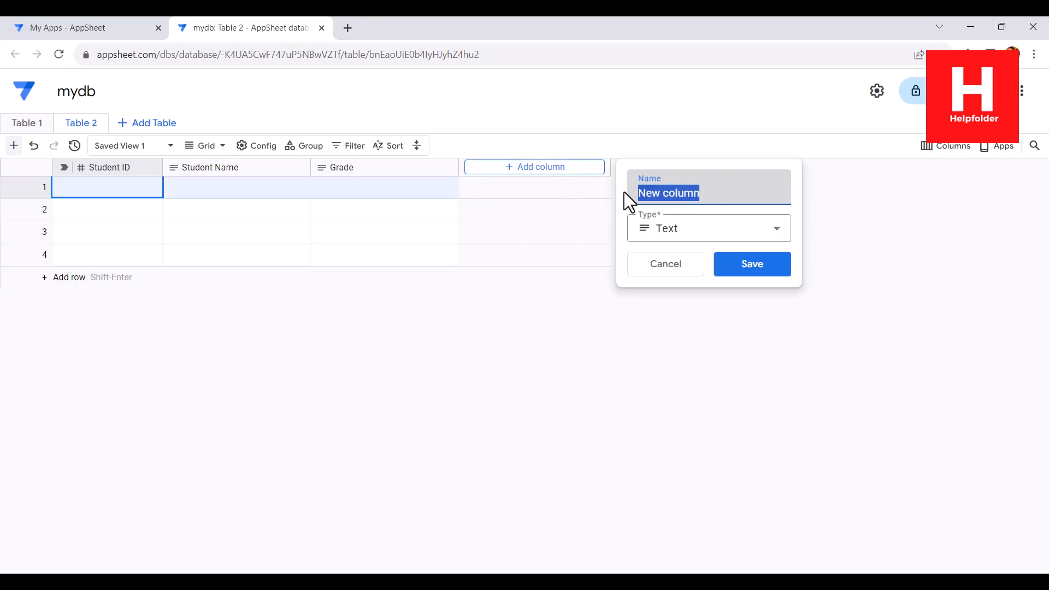
text(GPA)
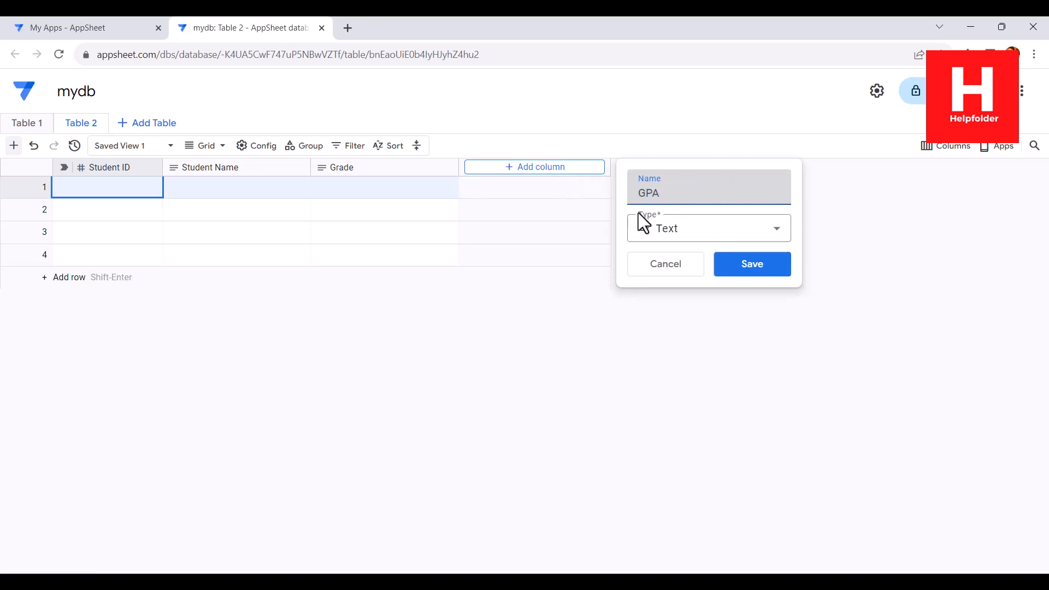
click(748, 273)
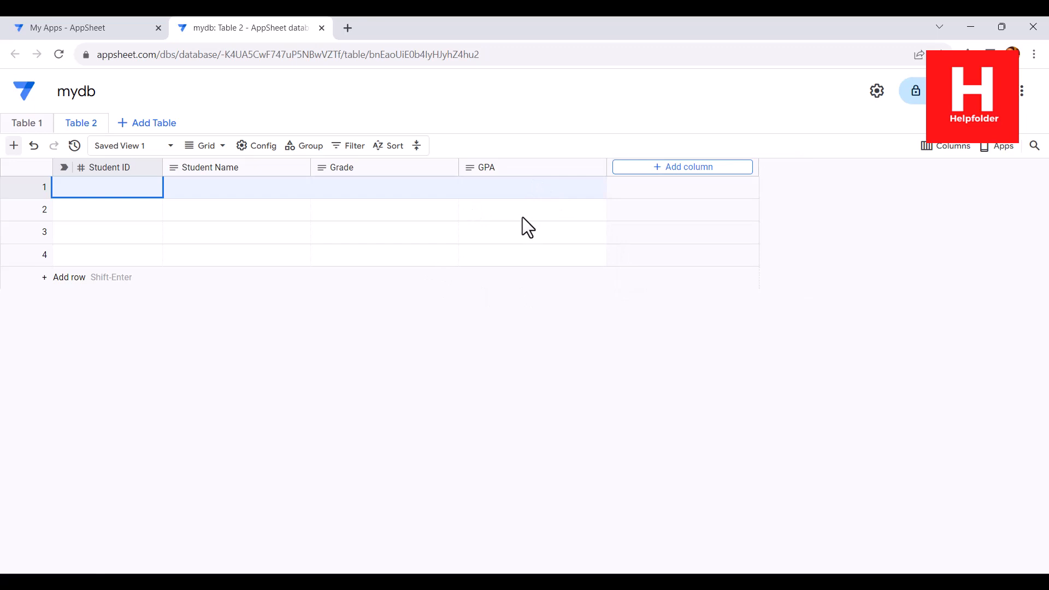
click(691, 167)
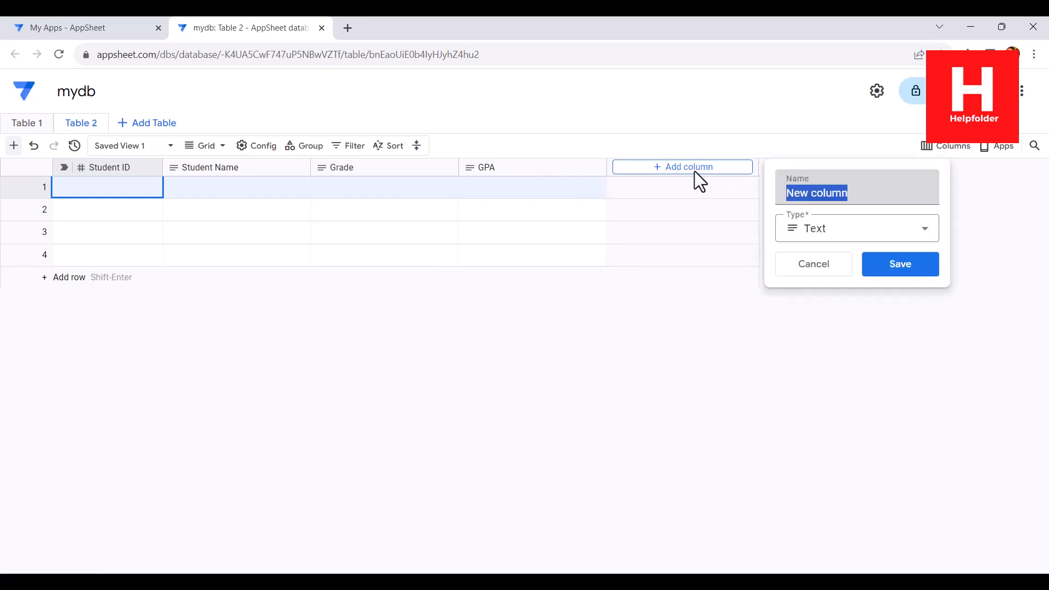
text(Notes)
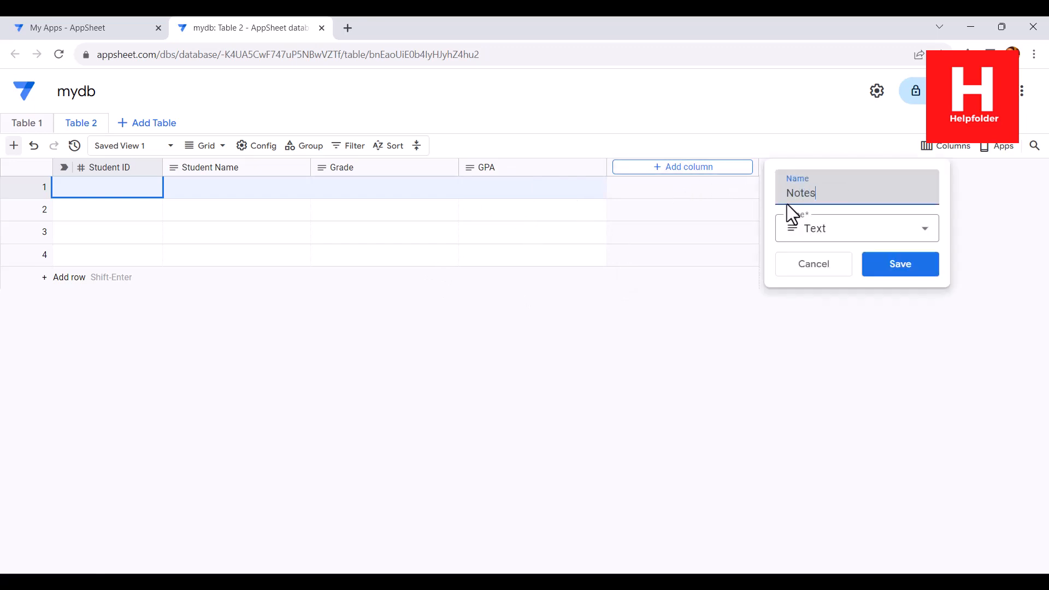
click(922, 268)
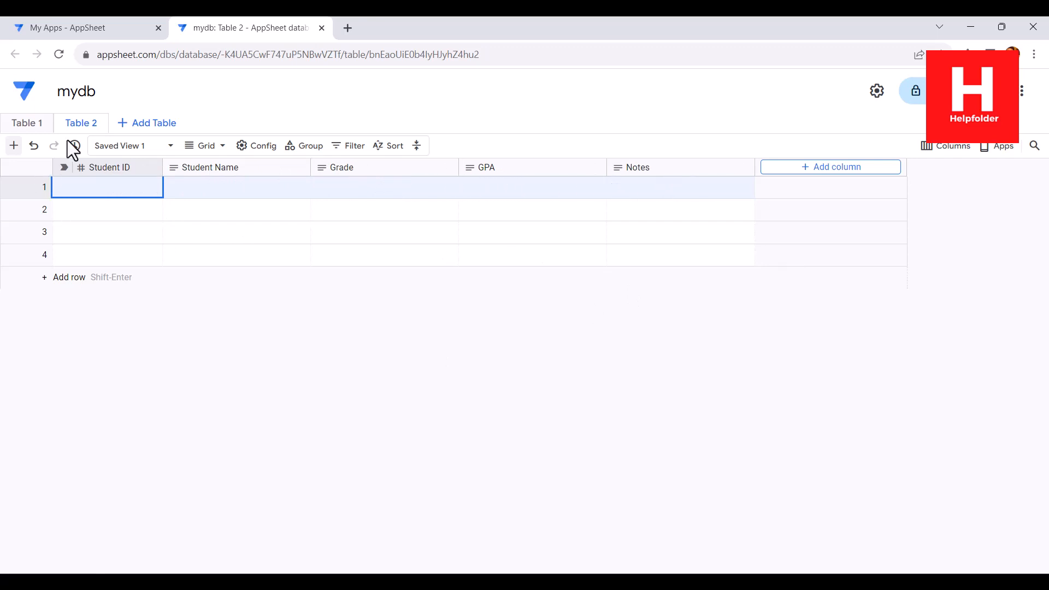
Rename Table 2 as Gradebook, give it the description "Chemistry Teacher Gradebook", and save the table settings
click(89, 124)
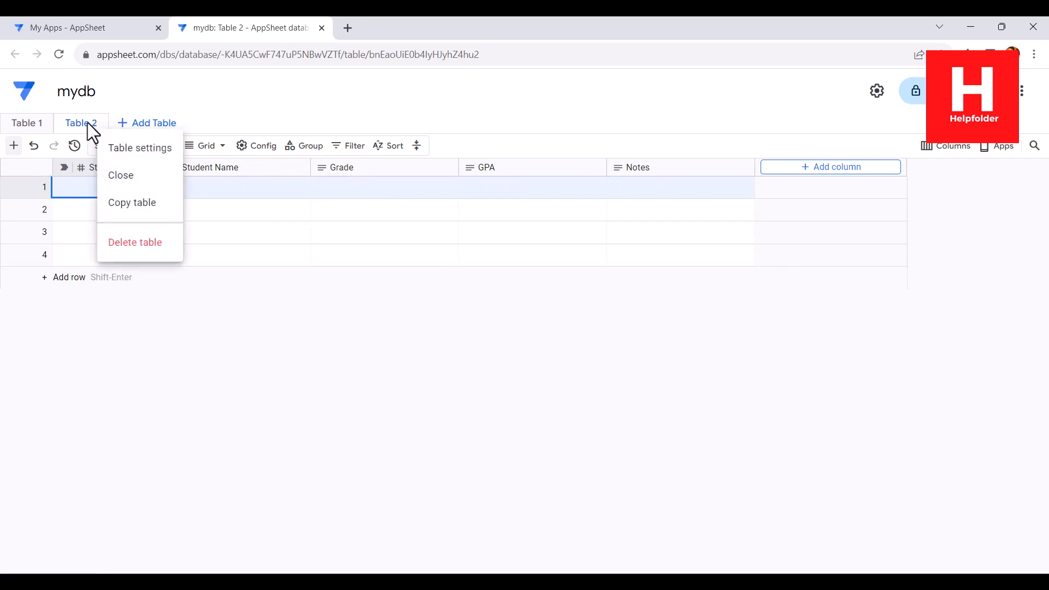
click(131, 149)
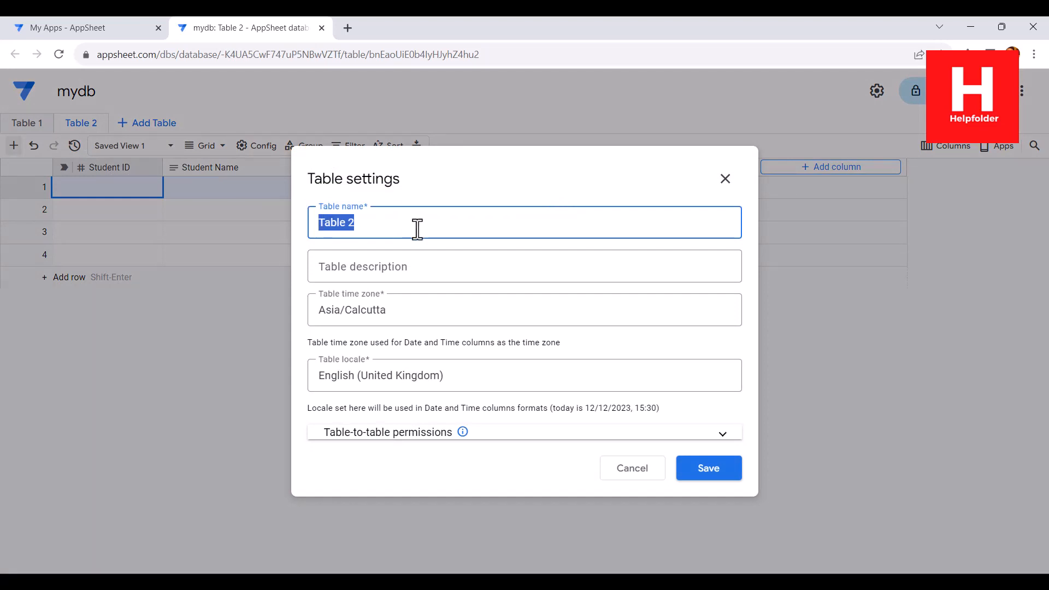
text(Gradebook)
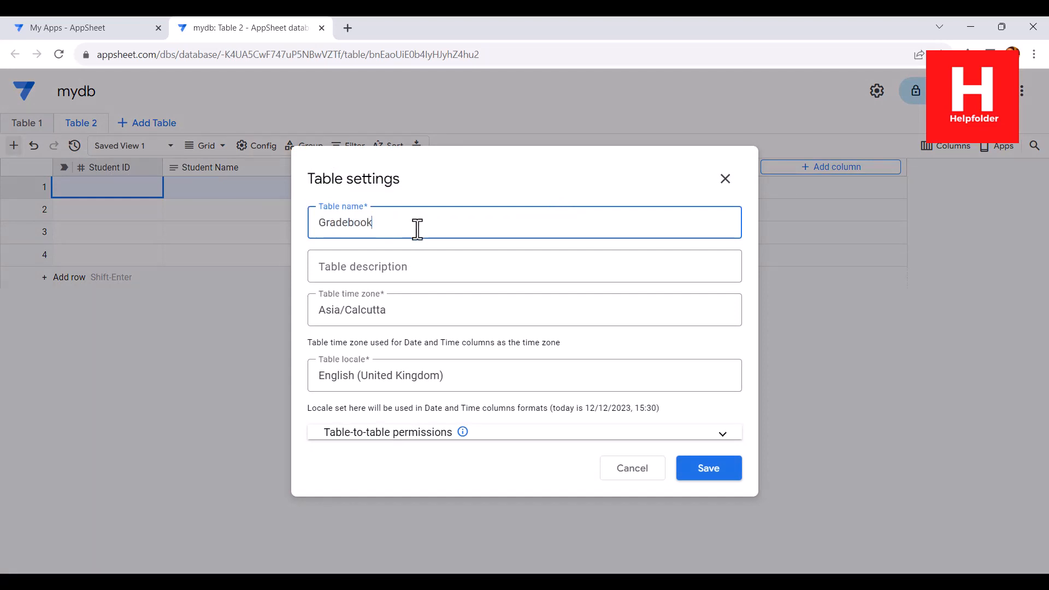
click(437, 265)
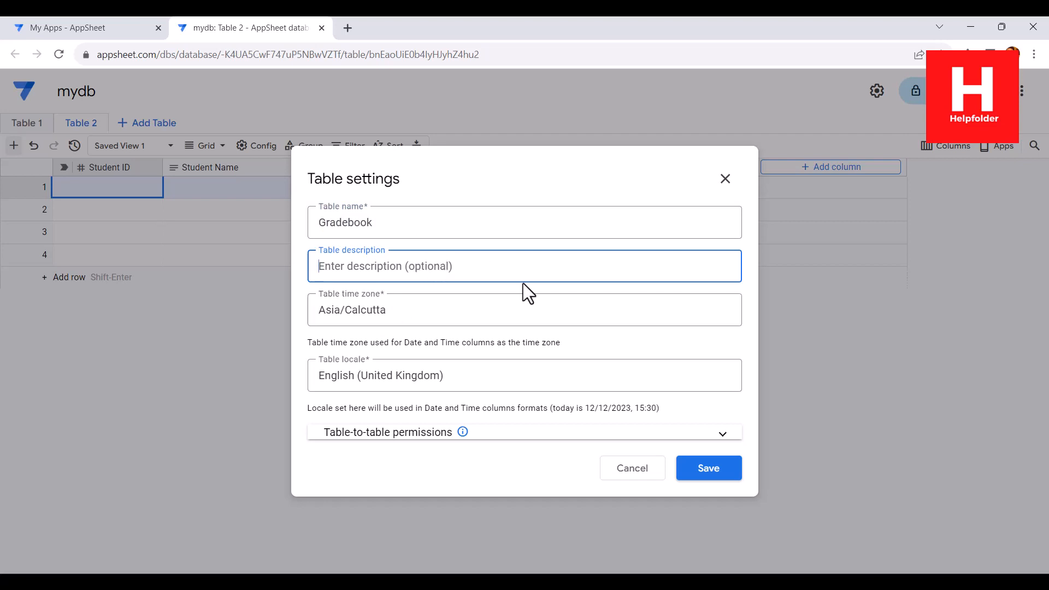
text(Chemis)
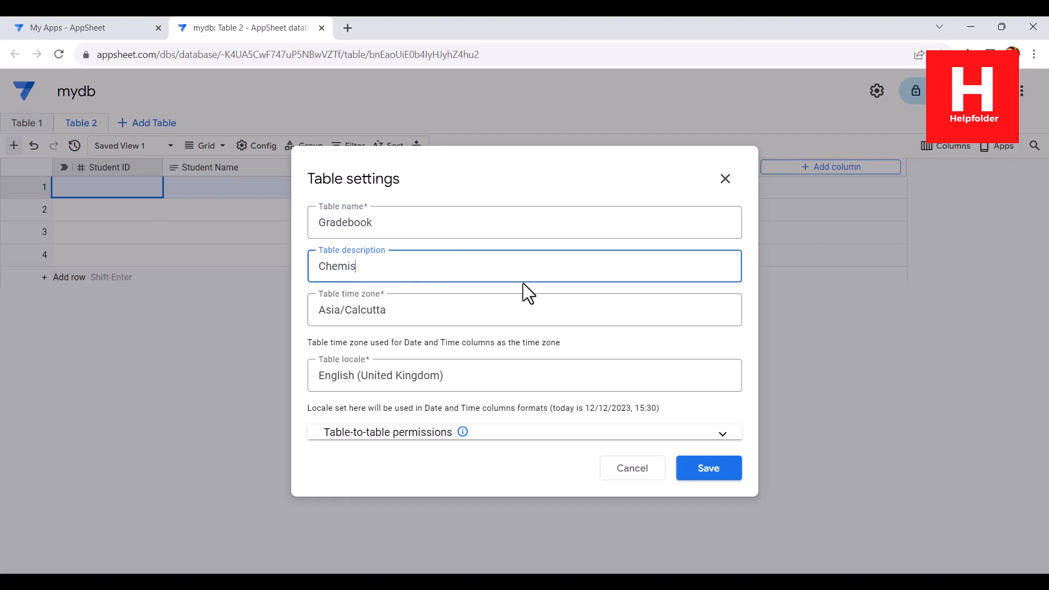
text(try Teacher Gradebok)
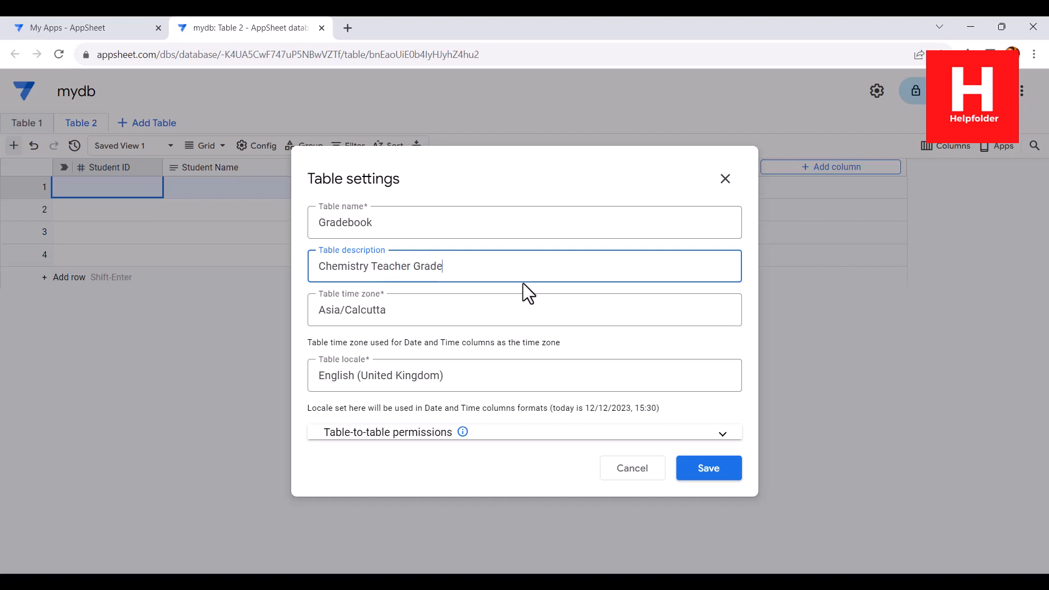
key(BackSpace)
text(ok)
click(703, 469)
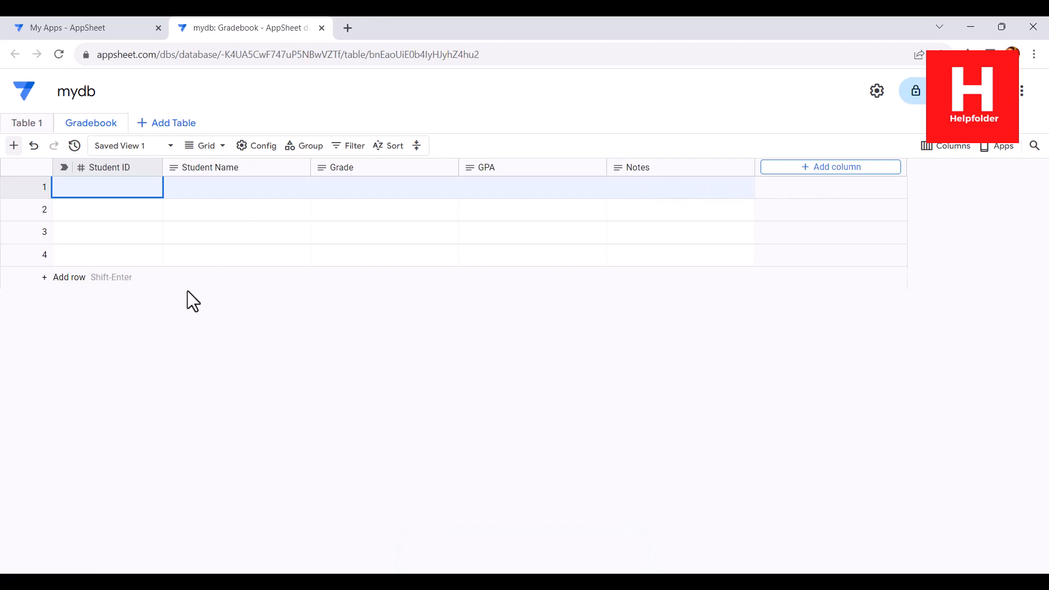
Switch back to the AppSheet home page and start creating a new app from existing data
click(62, 28)
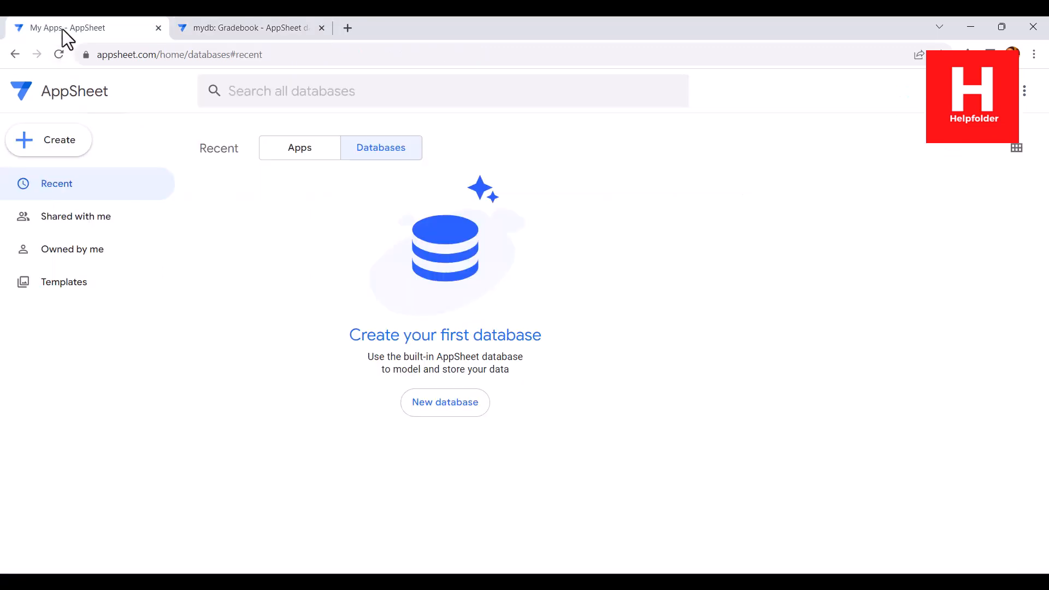
click(66, 146)
mouse_move(68, 186)
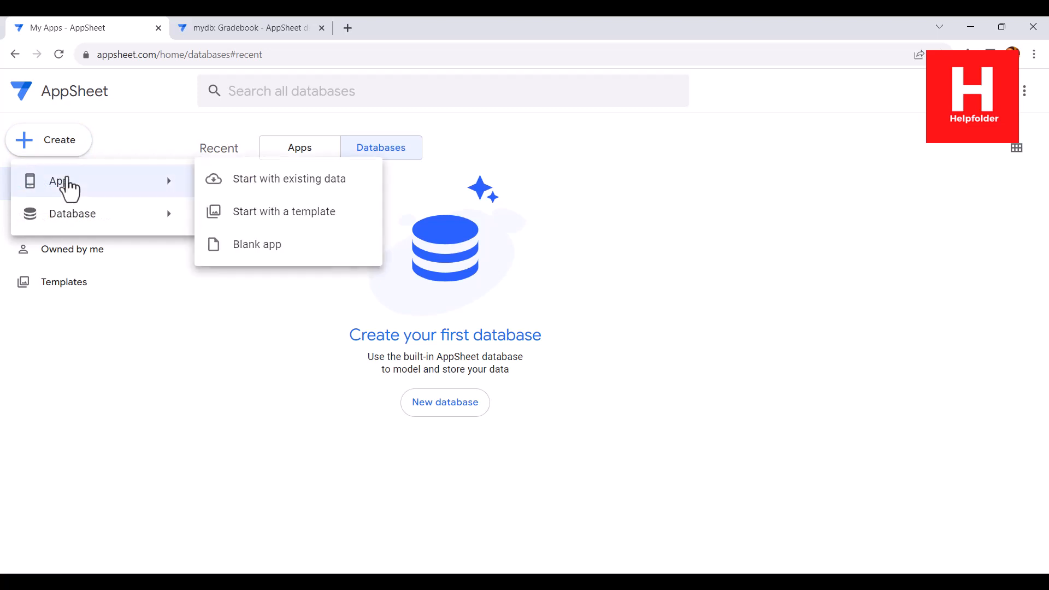
click(265, 186)
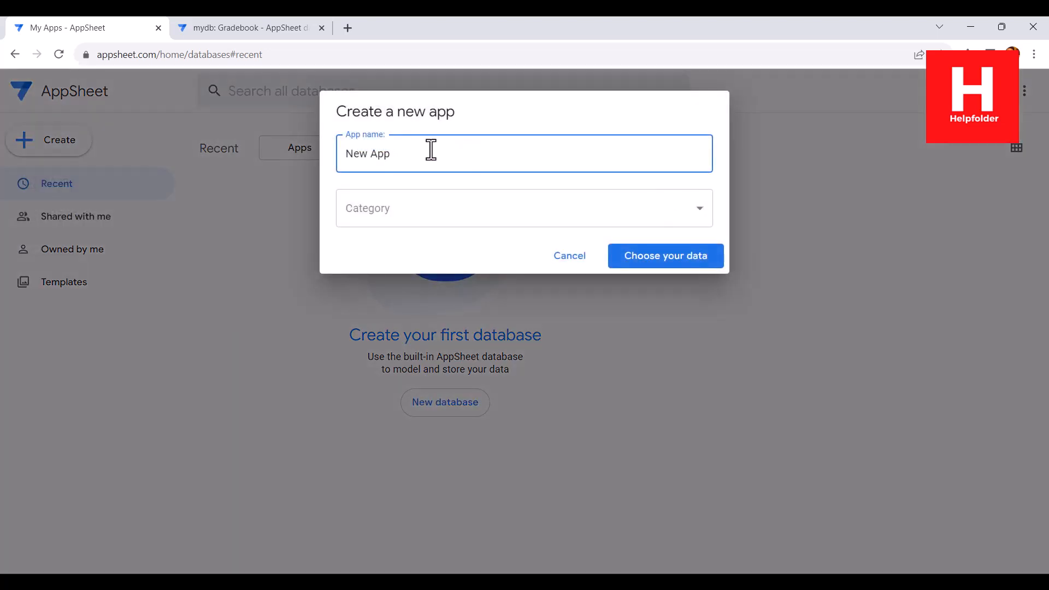
Name the new app Grade Book, set its category to Education & Training, and proceed to choosing its data
drag(431, 149, 346, 151)
text(Grade Book)
click(412, 214)
click(346, 470)
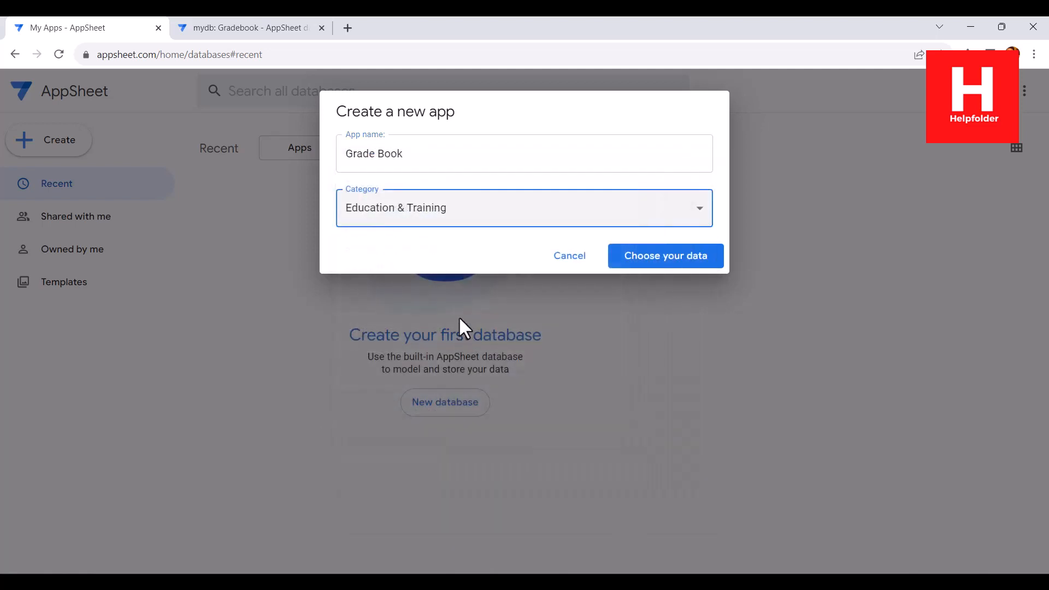
click(679, 264)
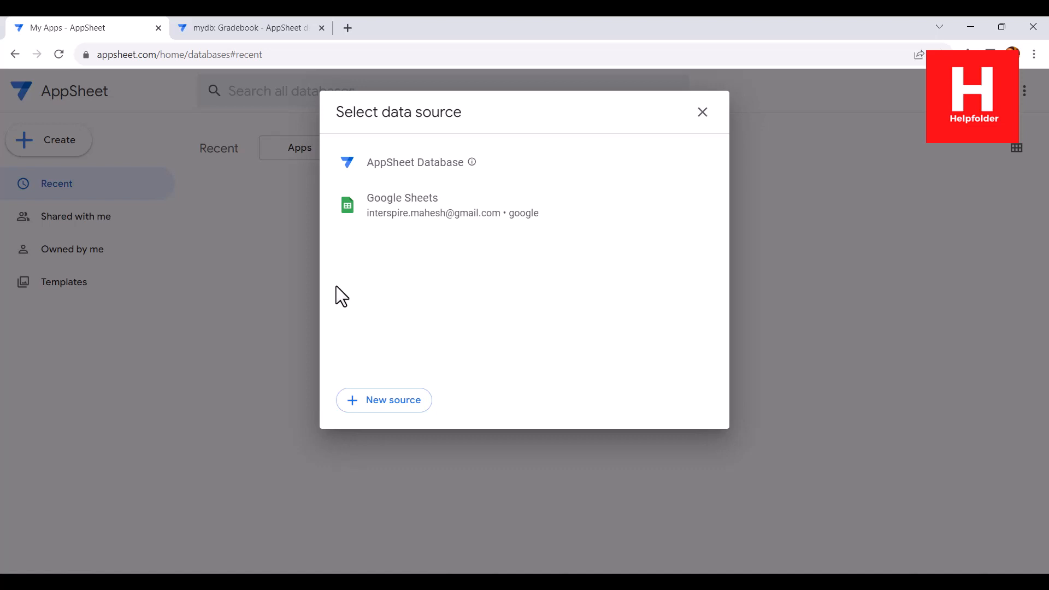
Create the app from only the Gradebook table of the mydb AppSheet database, excluding Table 1, and dismiss the app-ready dialog
click(428, 171)
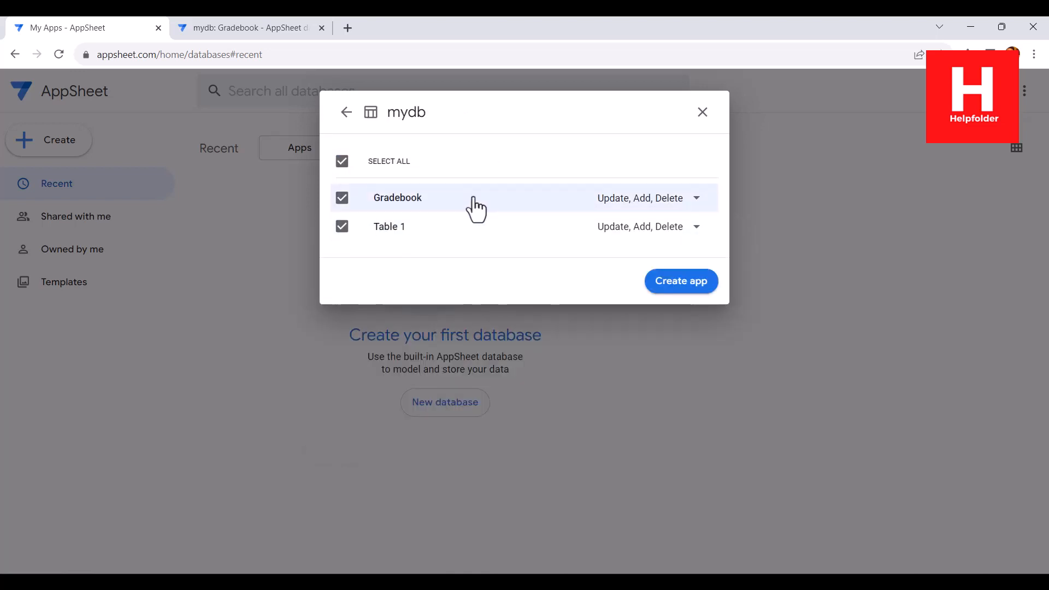
click(344, 229)
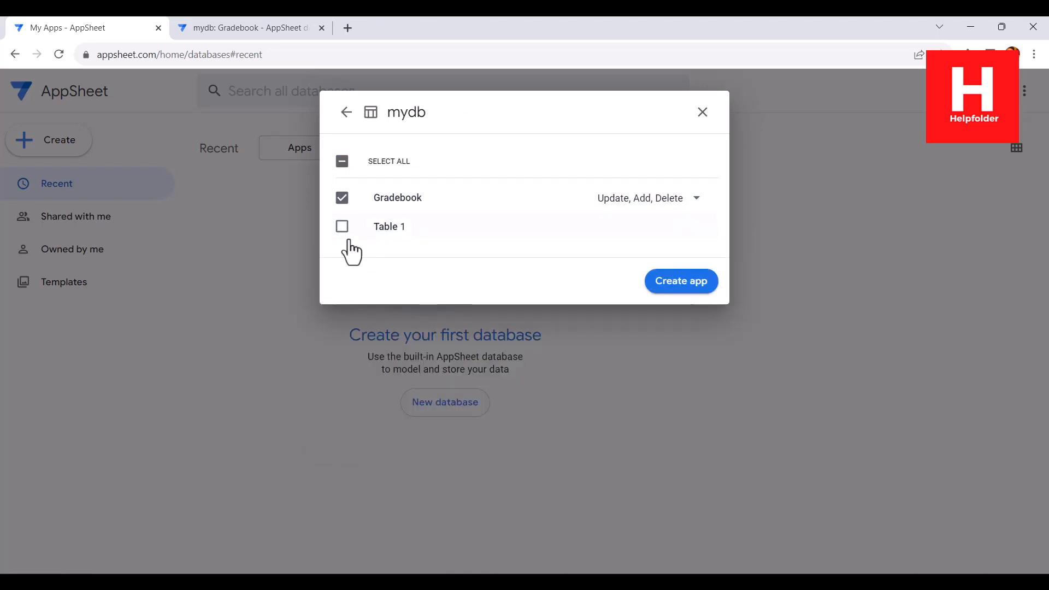
click(664, 283)
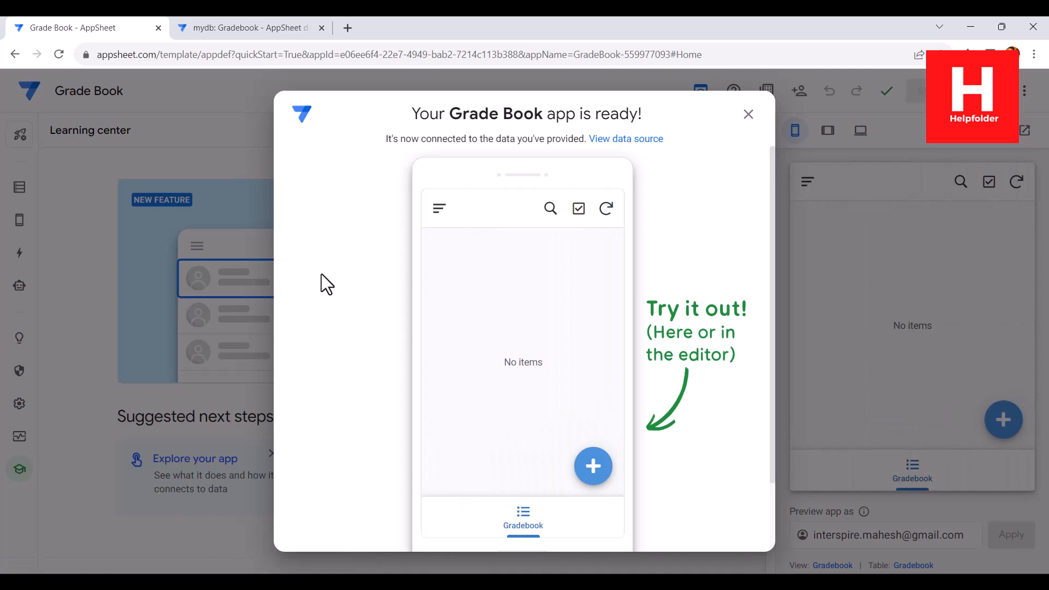
click(748, 114)
Open the app's Gradebook view settings and change the view type to table
mouse_move(27, 229)
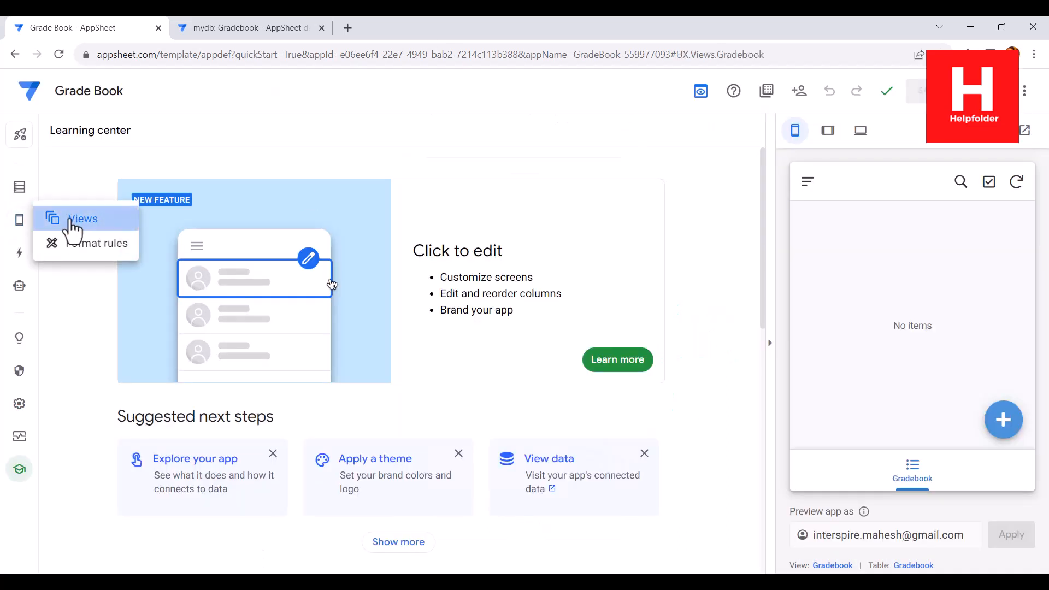
click(74, 215)
click(526, 317)
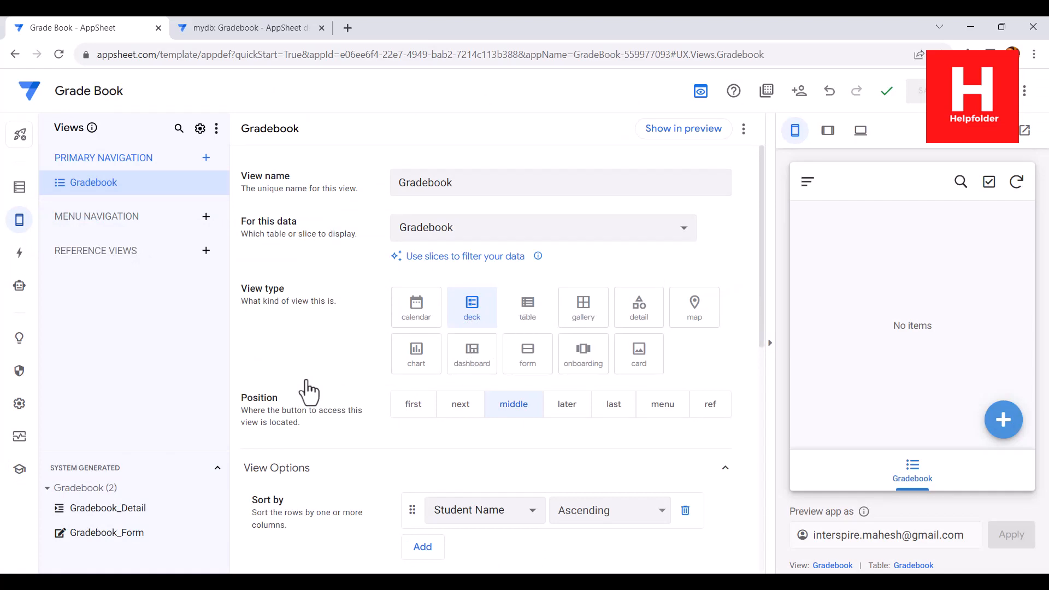
Sort the Gradebook view by Student ID and save the app
scroll(384, 346, down, 4)
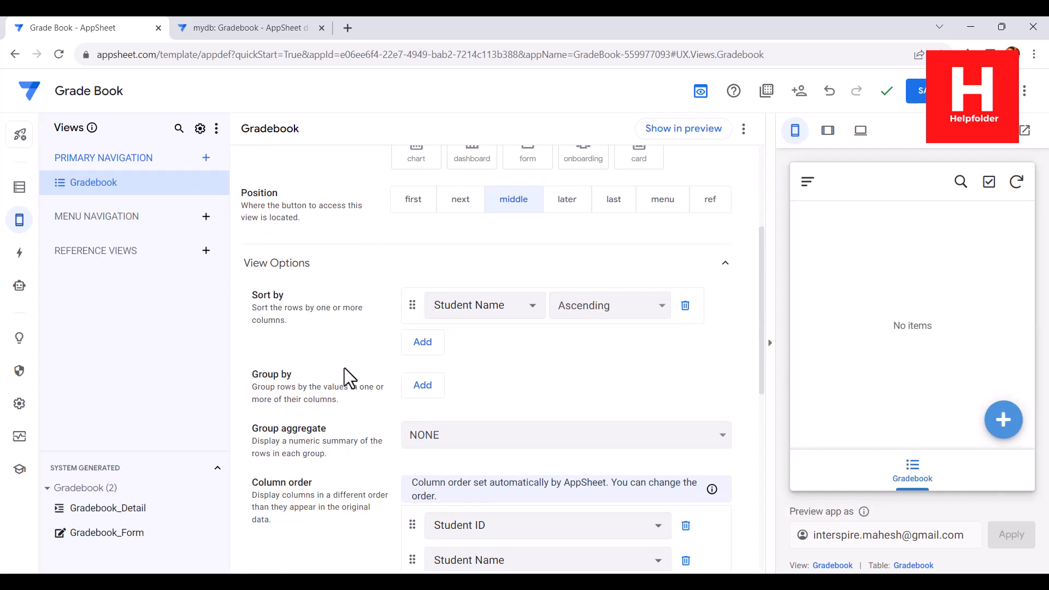
click(488, 304)
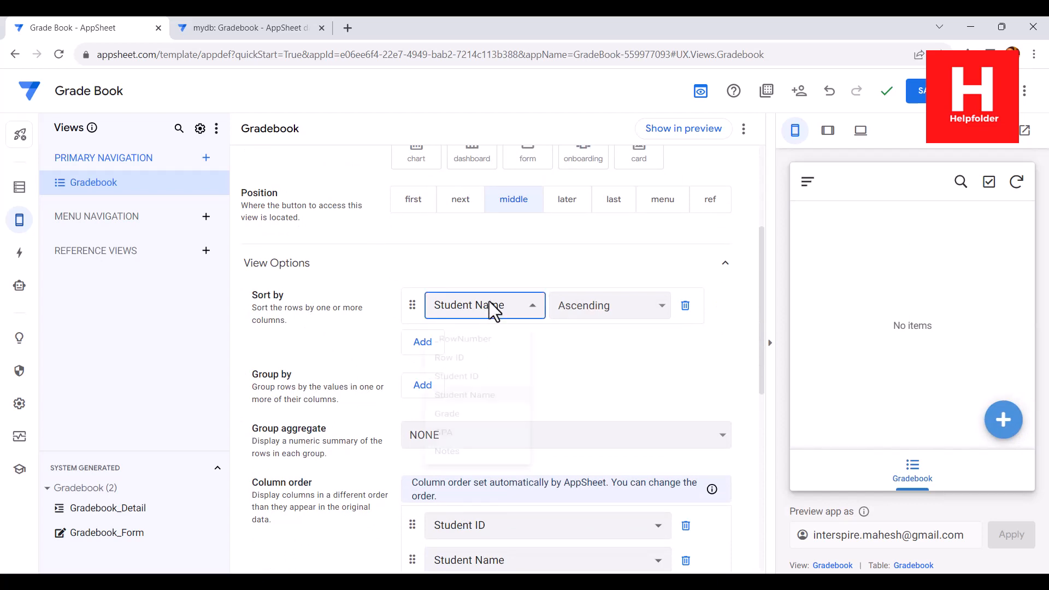
click(479, 392)
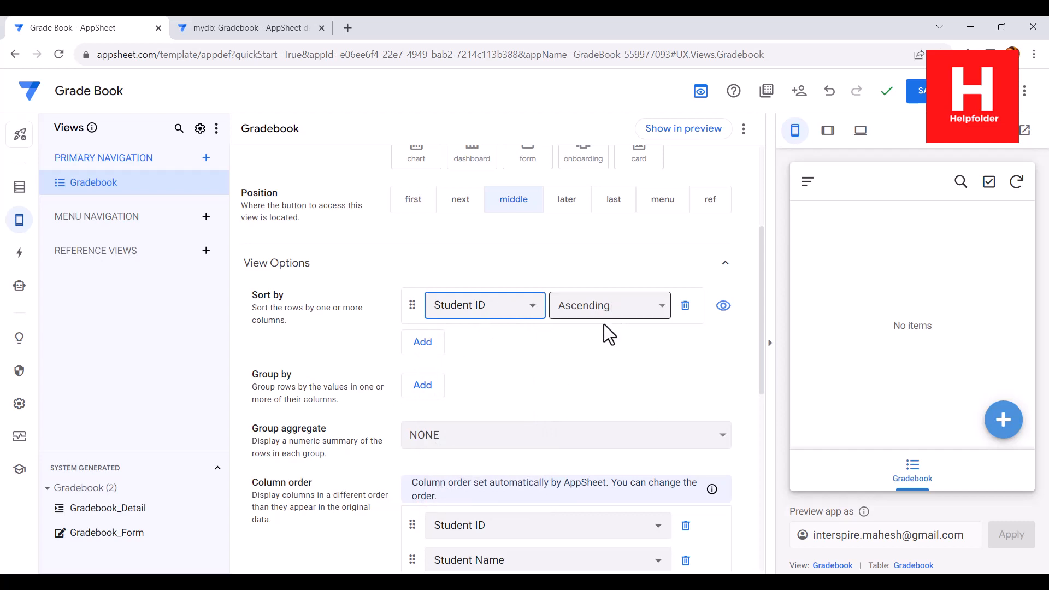
click(923, 103)
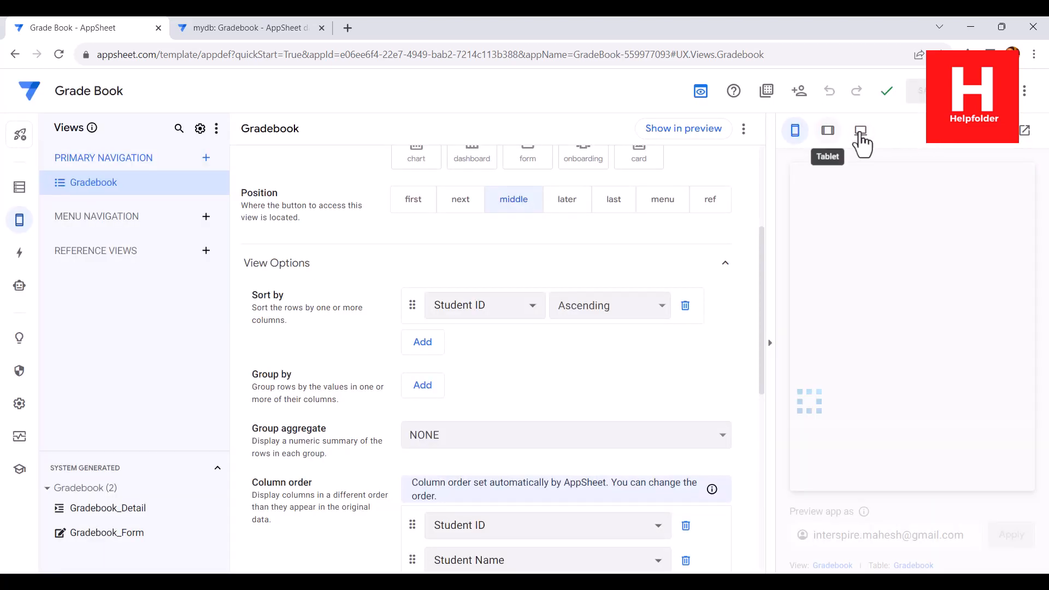
Open the desktop preview and save a record with the student's ID and name, grade B and GPA 6
click(860, 131)
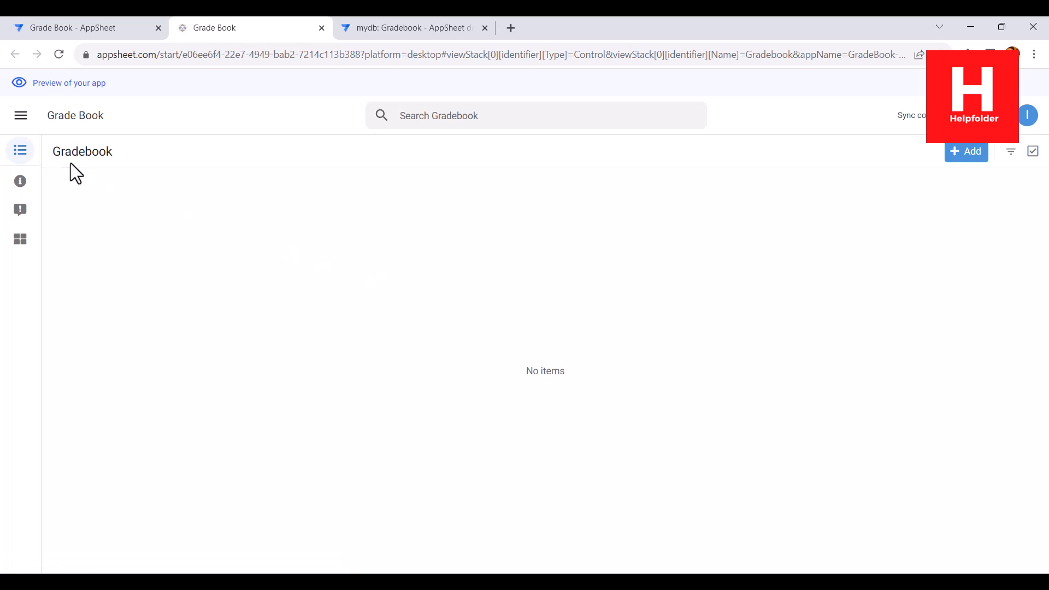
click(961, 155)
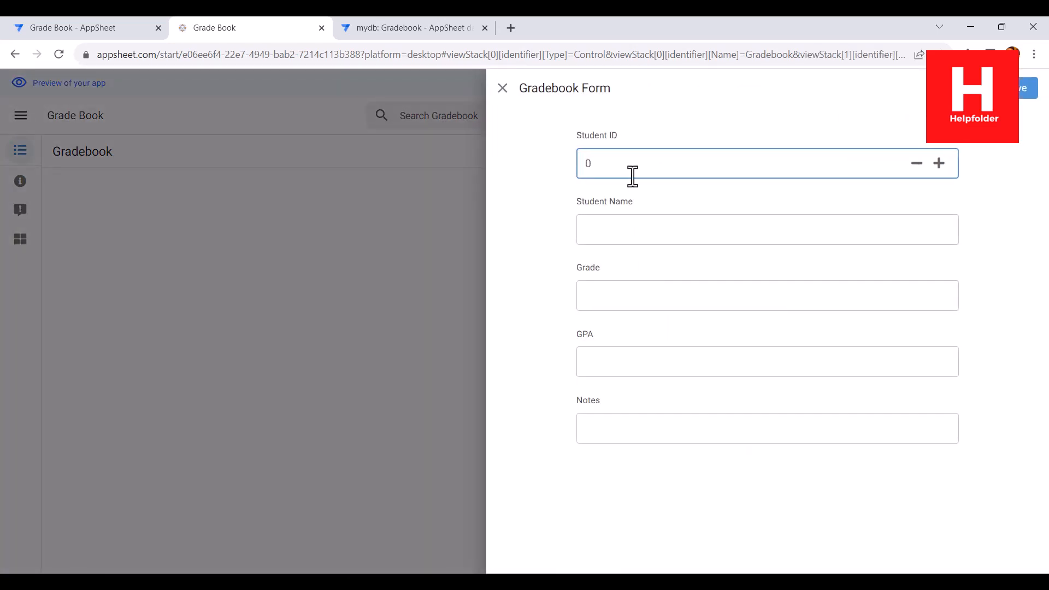
text(1)
click(634, 236)
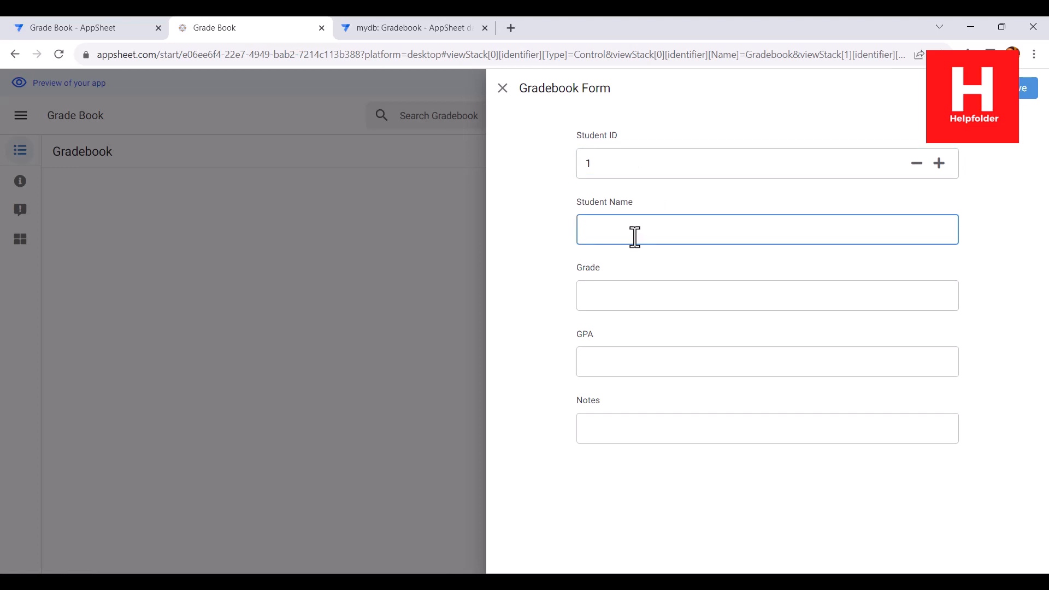
text(Ajay)
key(Tab)
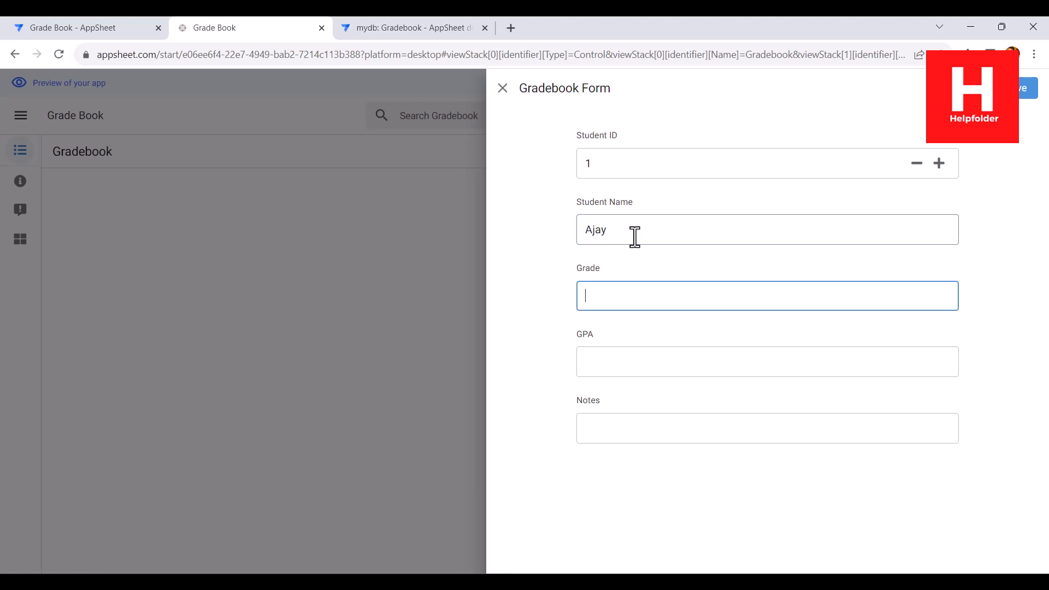
text(B)
key(BackSpace)
text(B)
click(644, 359)
text(6)
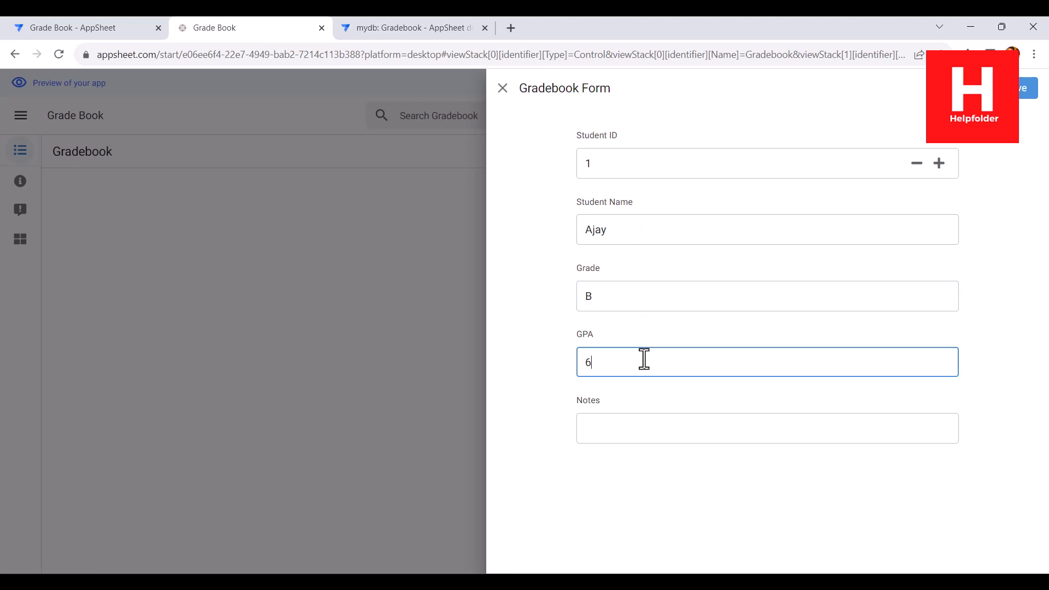
click(1022, 92)
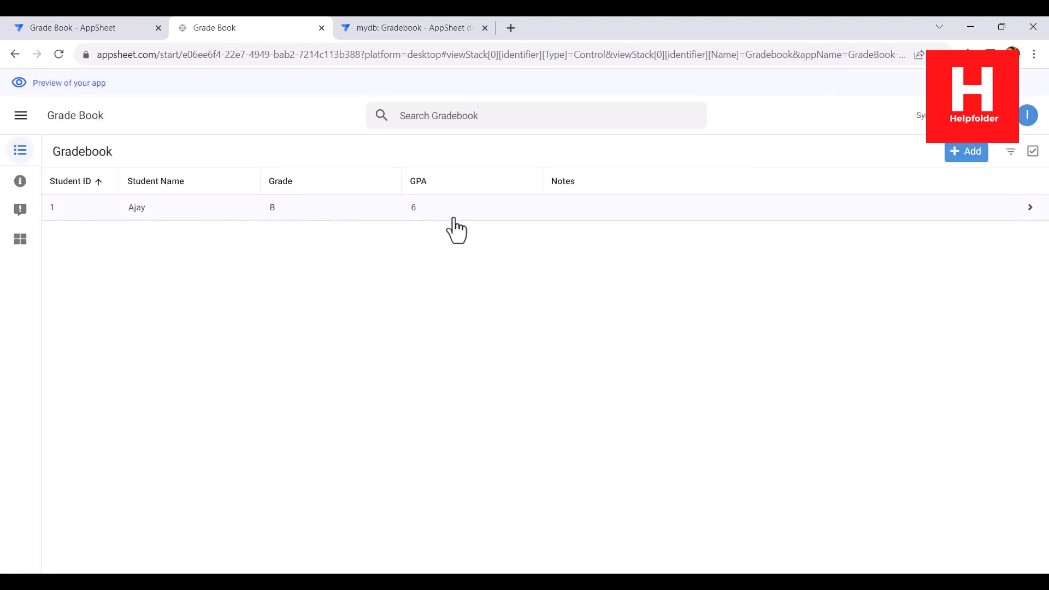
Add and save a second record with the student's ID and name, grade C and GPA 4
click(972, 154)
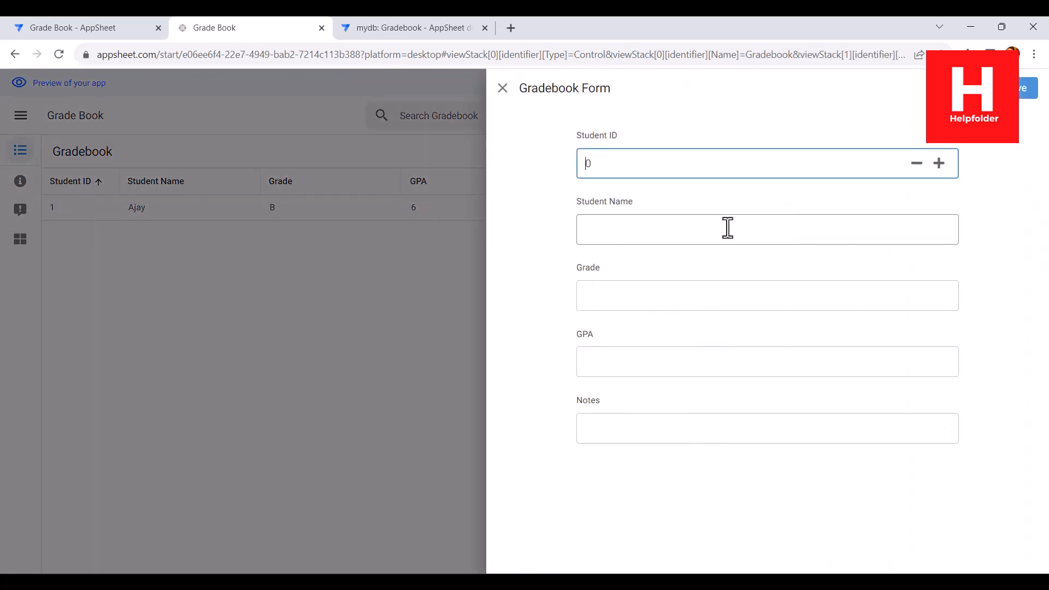
click(616, 222)
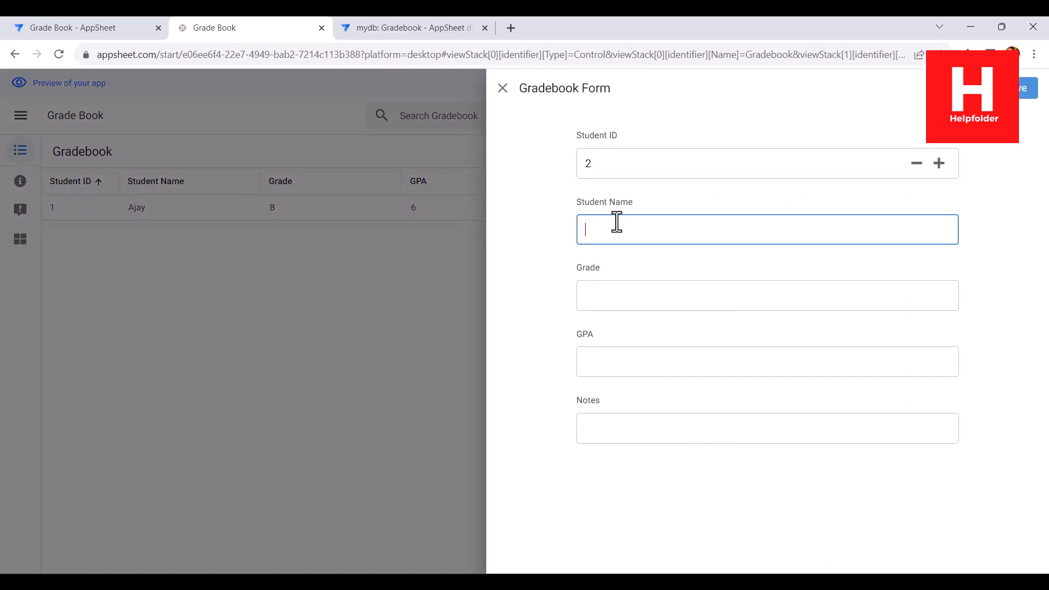
text(Abbie)
key(Tab)
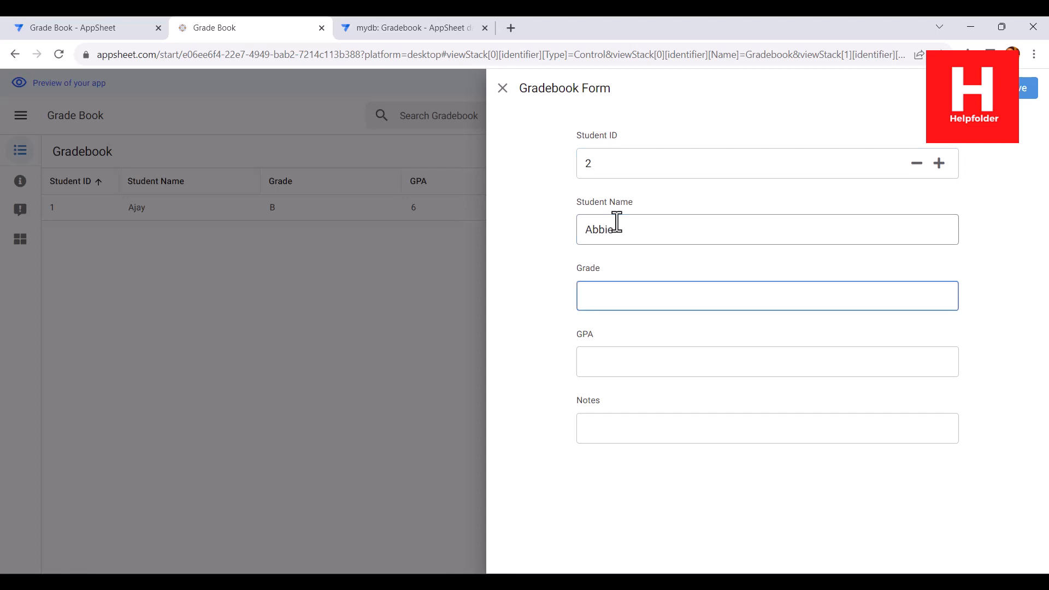
text(C)
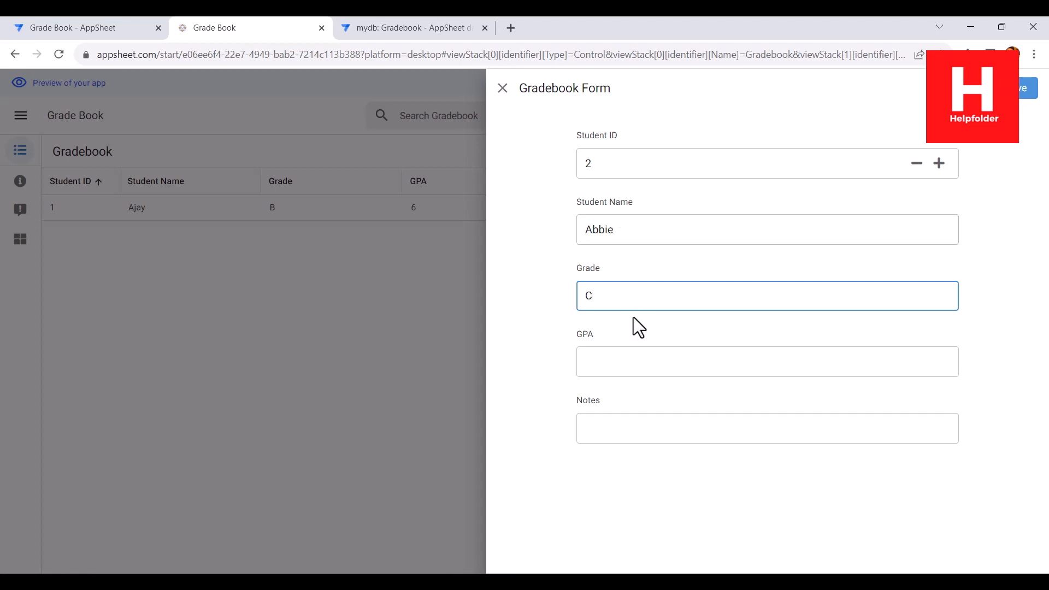
click(612, 367)
text(4)
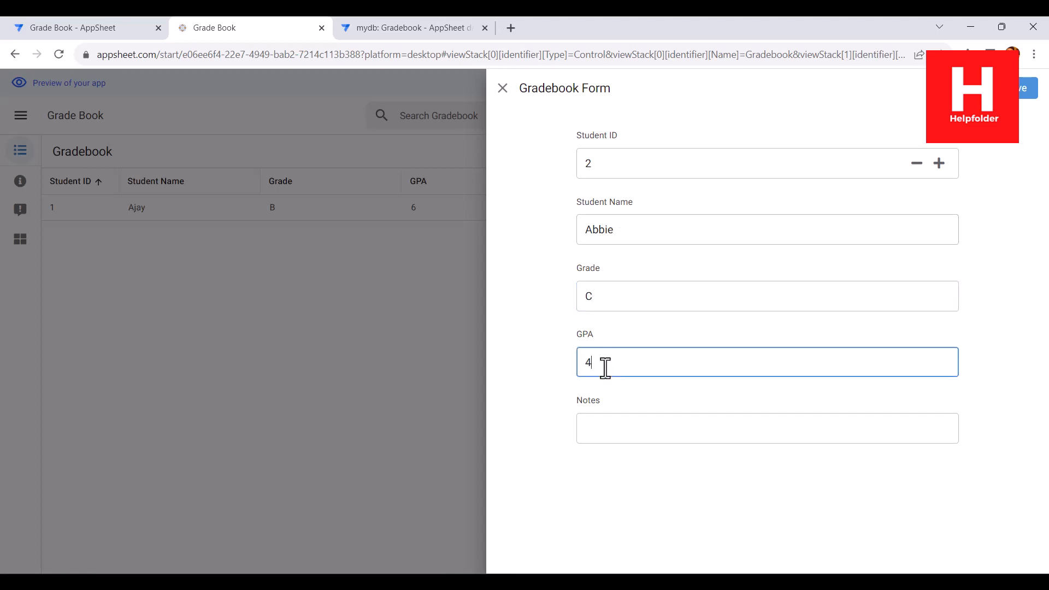
click(1023, 92)
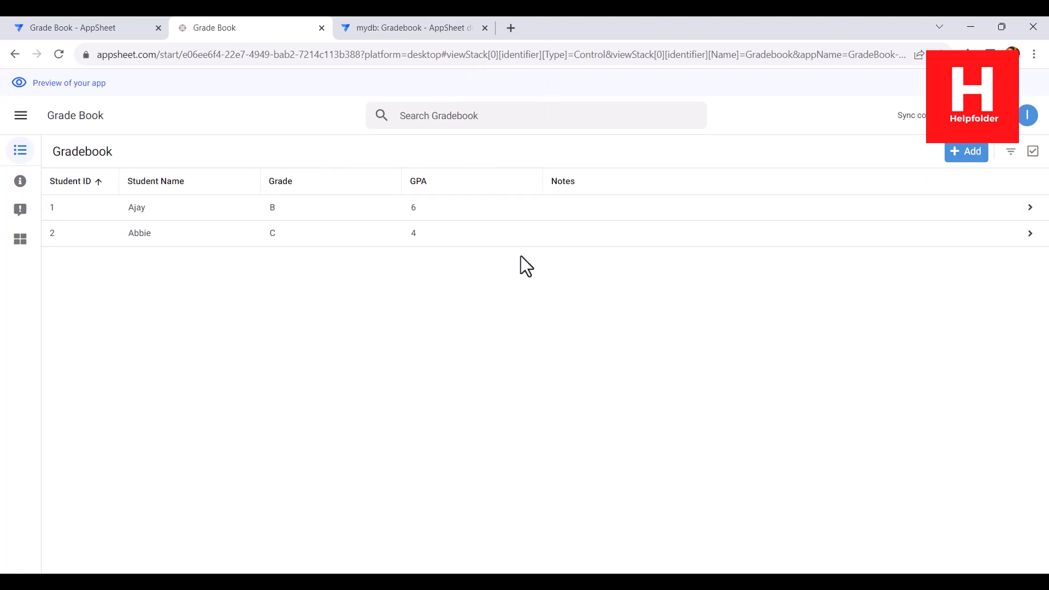
Return to the Grade Book app editor and preview the Gradebook view in tablet size
click(76, 26)
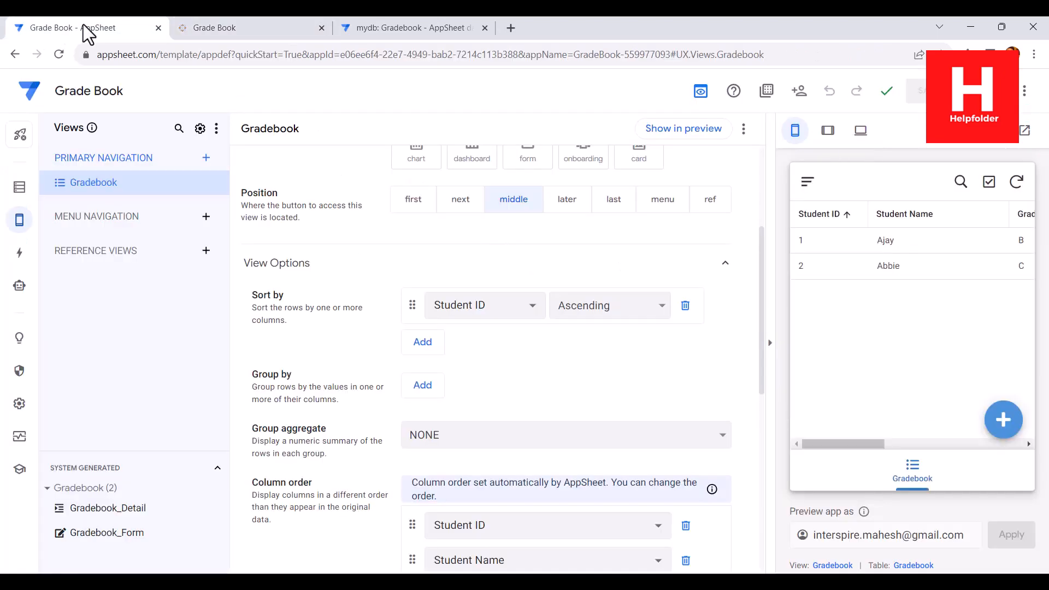
click(828, 131)
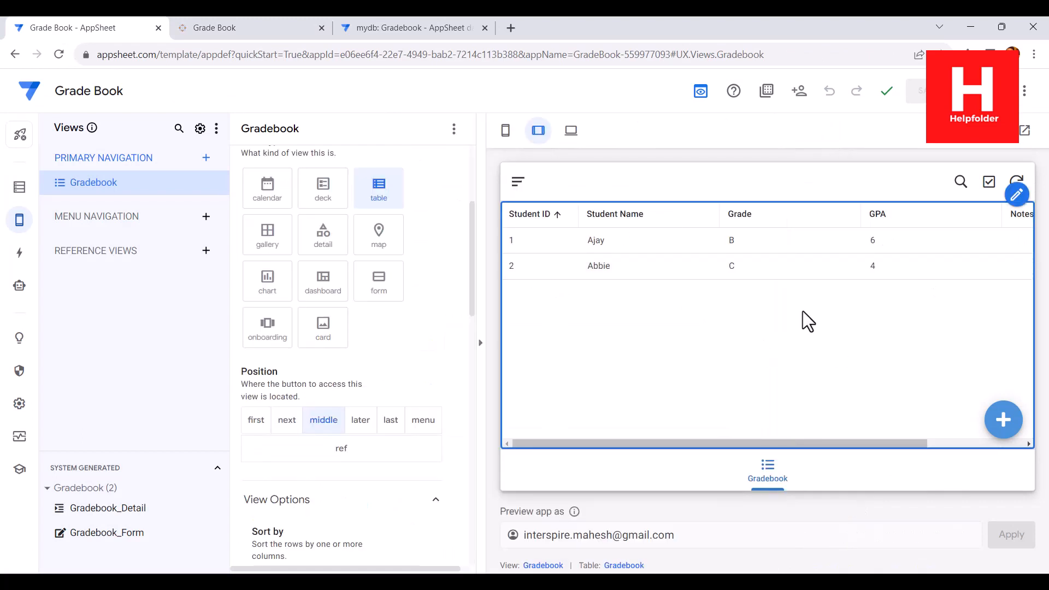
drag(778, 437, 567, 455)
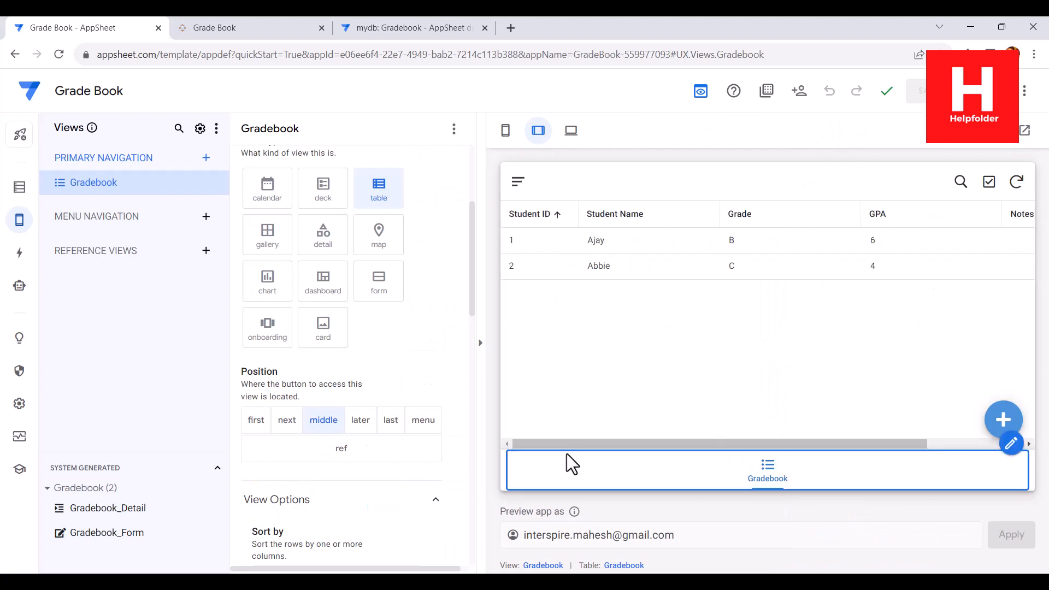
Open the app full-size in a new browser tab and close the older Grade Book preview tab
click(1025, 134)
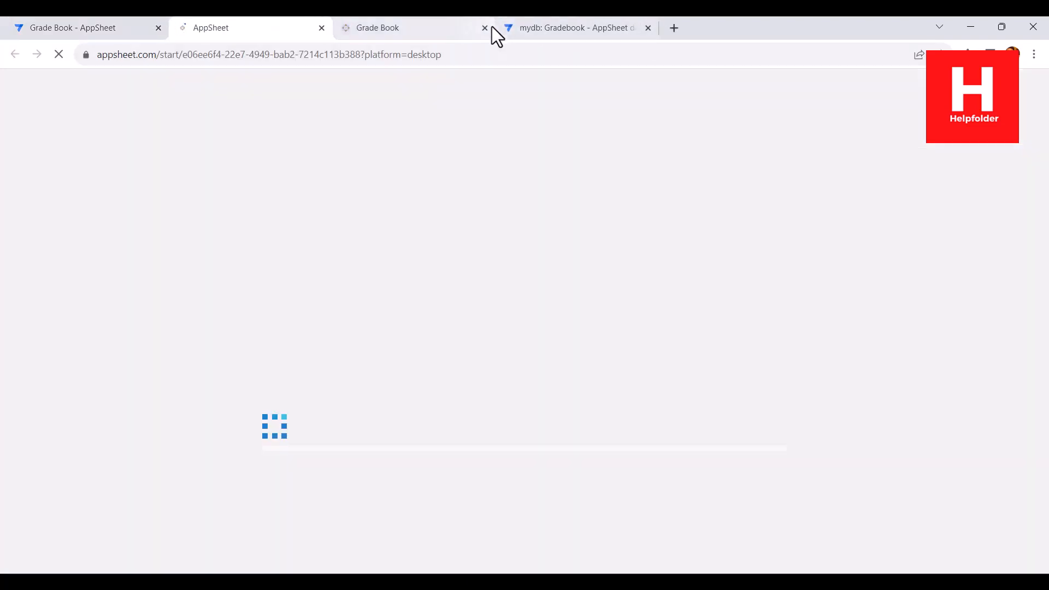
click(491, 28)
click(484, 28)
click(248, 27)
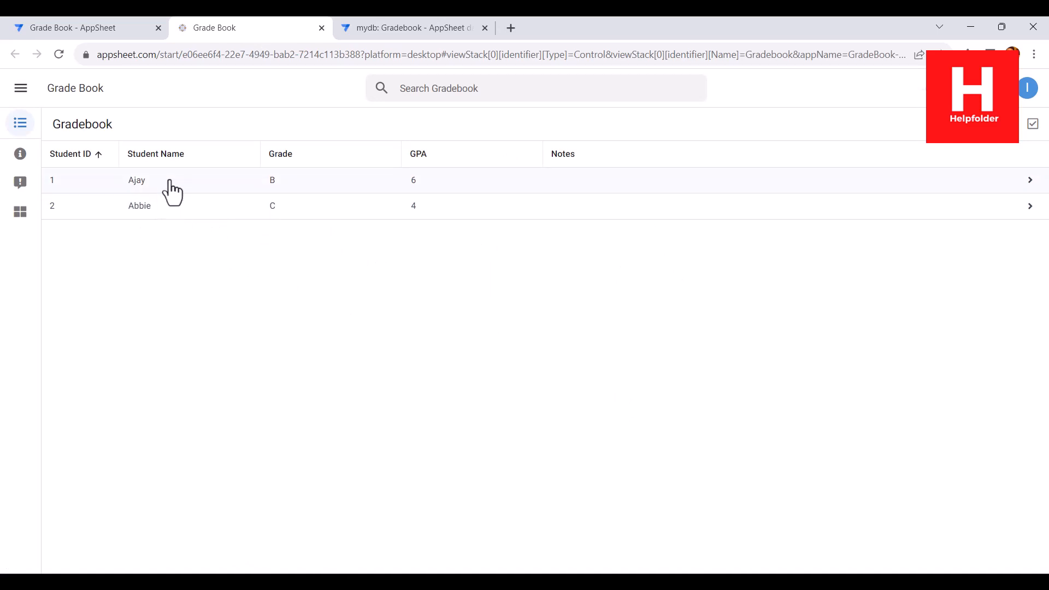
View the details of the first and second student records, toggling the Student ID sort order in between
click(172, 192)
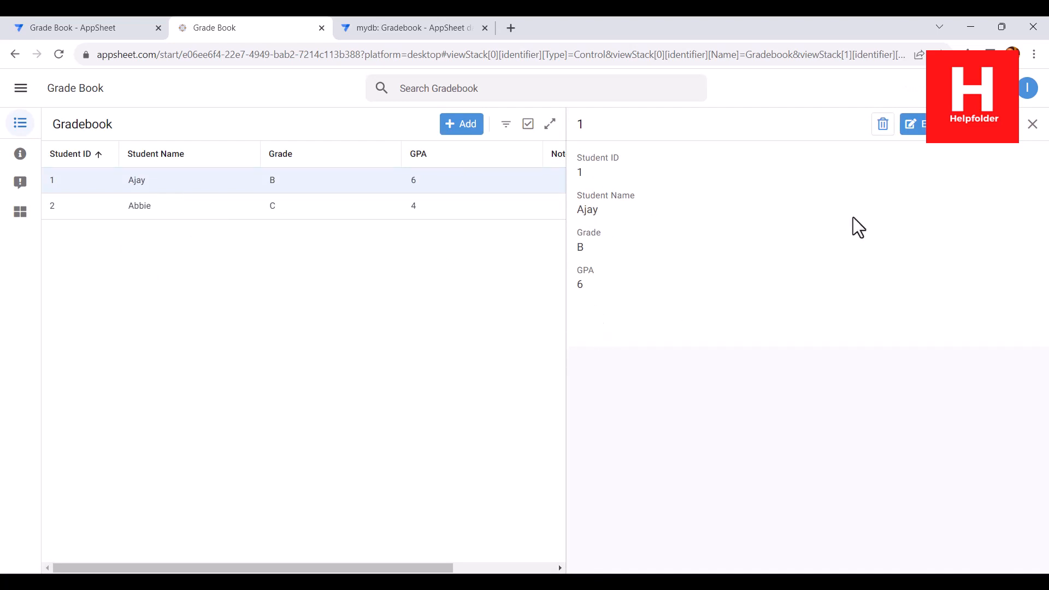
click(1032, 125)
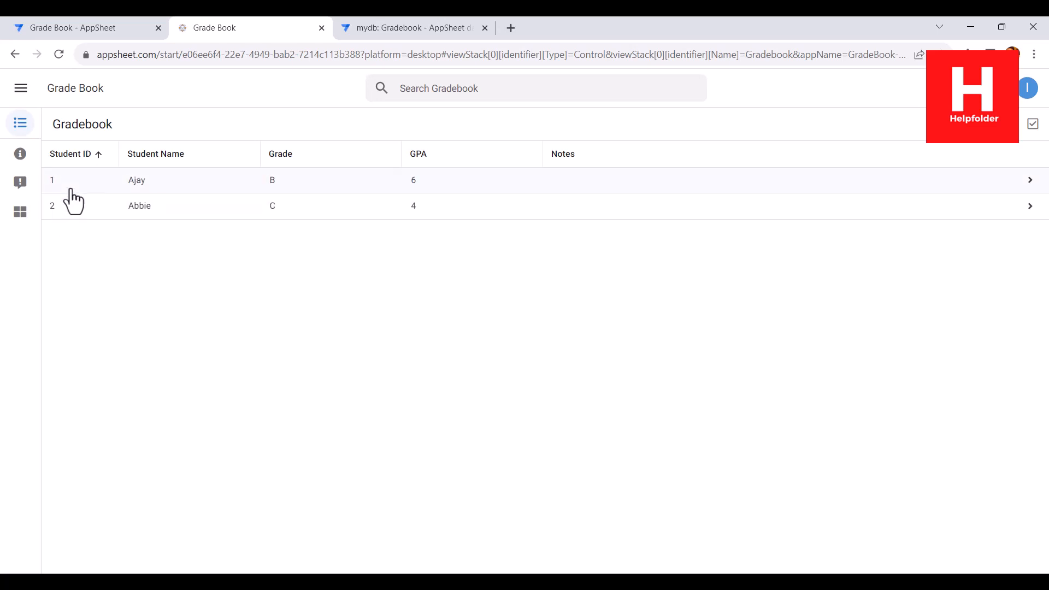
click(98, 157)
click(98, 163)
click(93, 218)
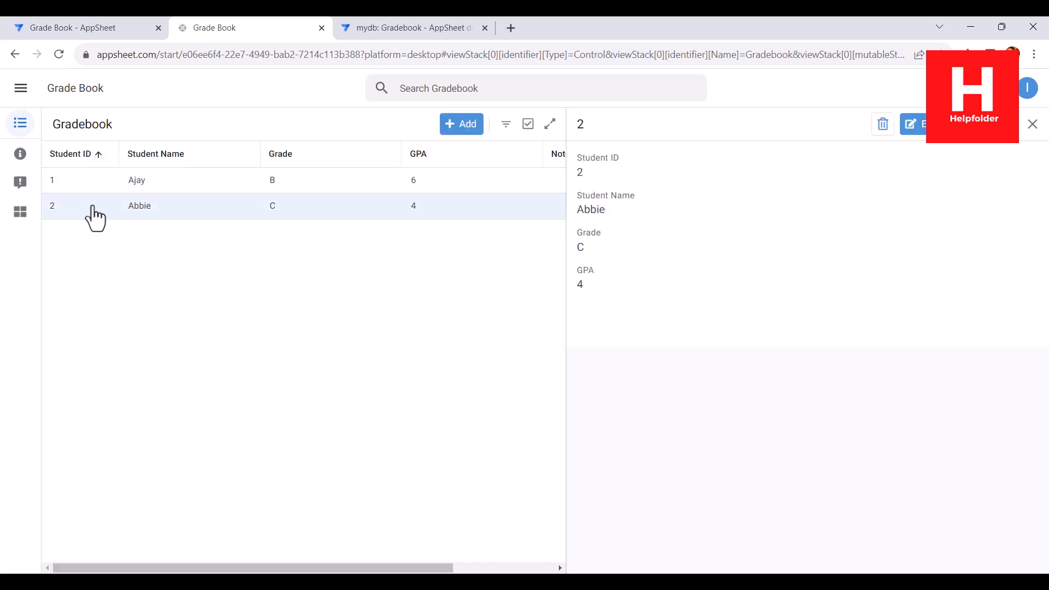
click(1033, 131)
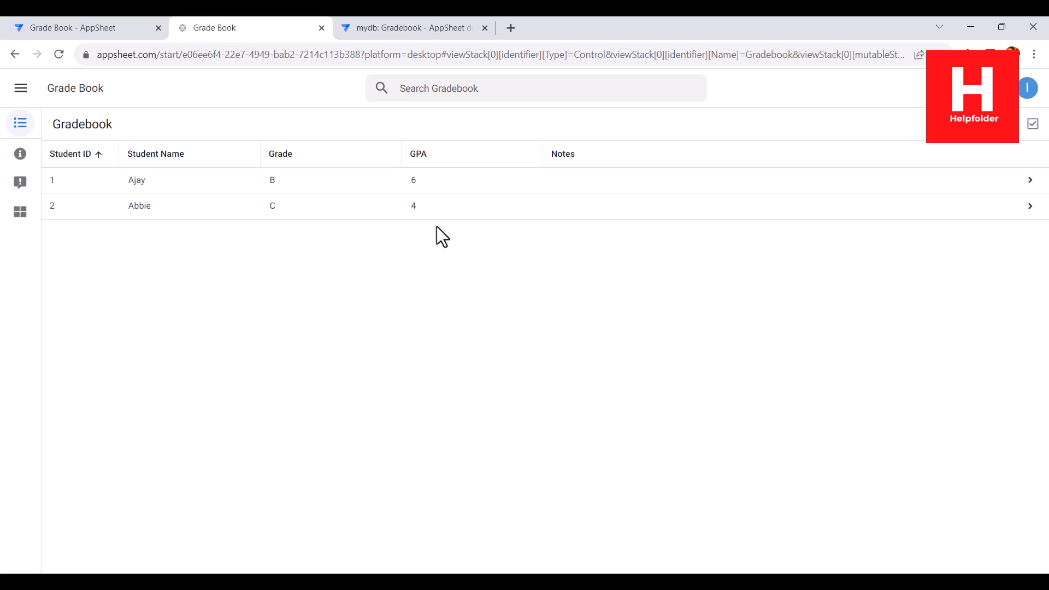
Check the rows of the Gradebook table in the mydb database for the app's records, and close that database tab
click(429, 26)
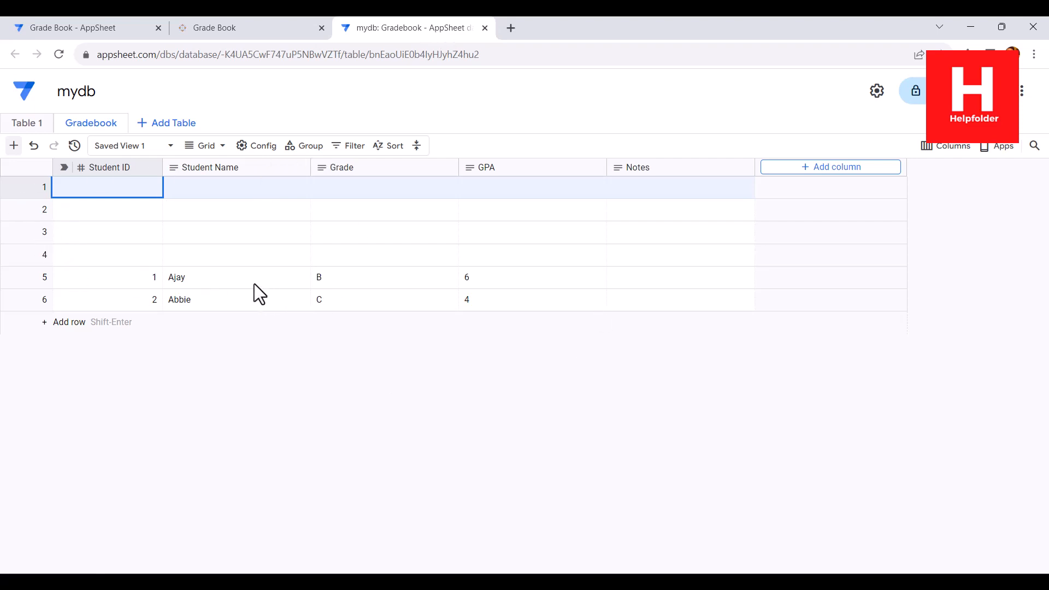
click(87, 238)
click(94, 205)
click(96, 198)
click(107, 257)
click(110, 231)
click(113, 214)
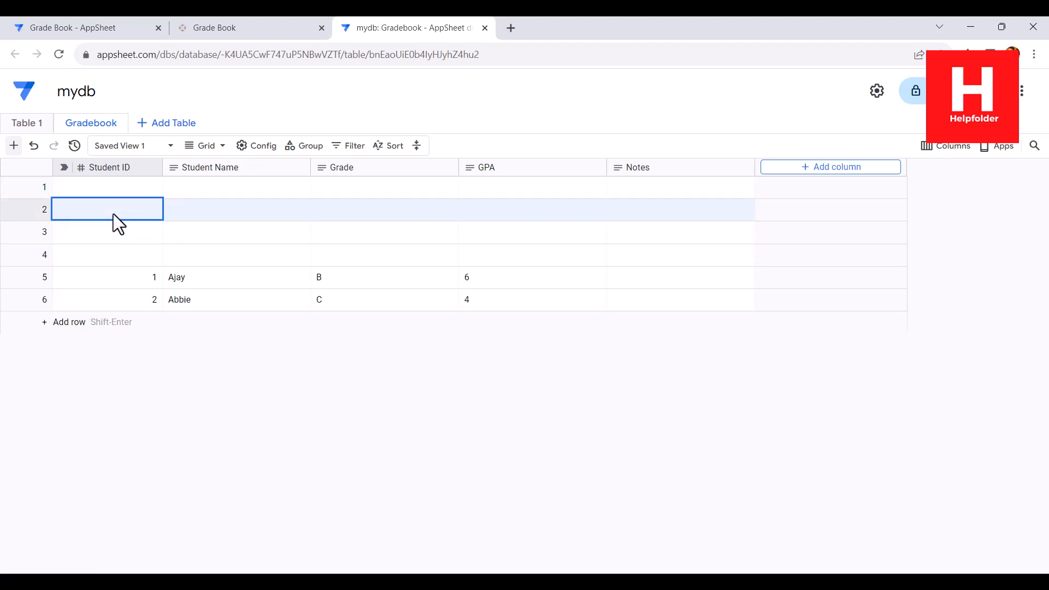
click(113, 193)
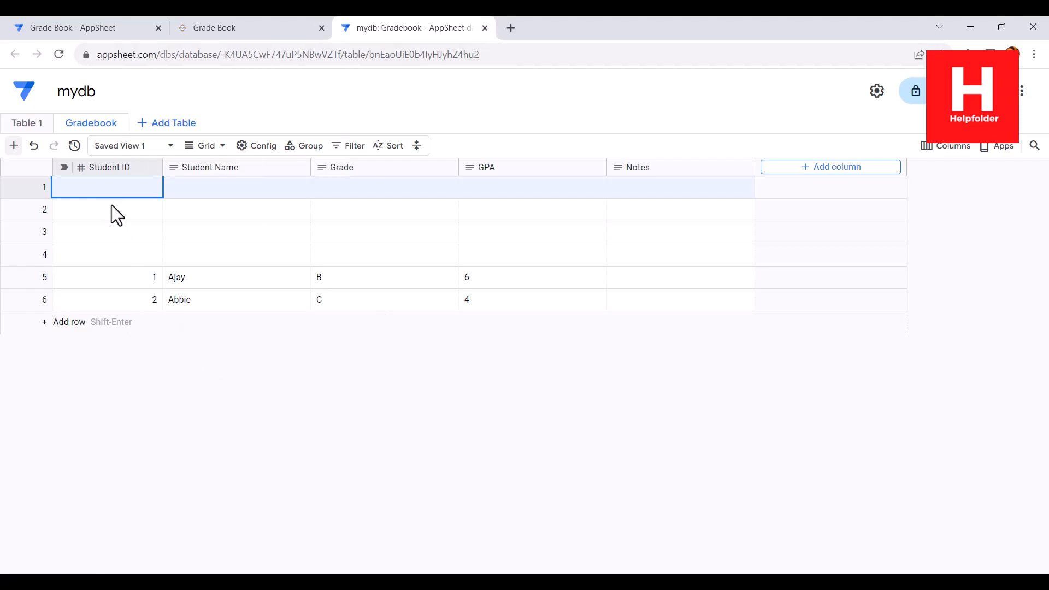
click(123, 283)
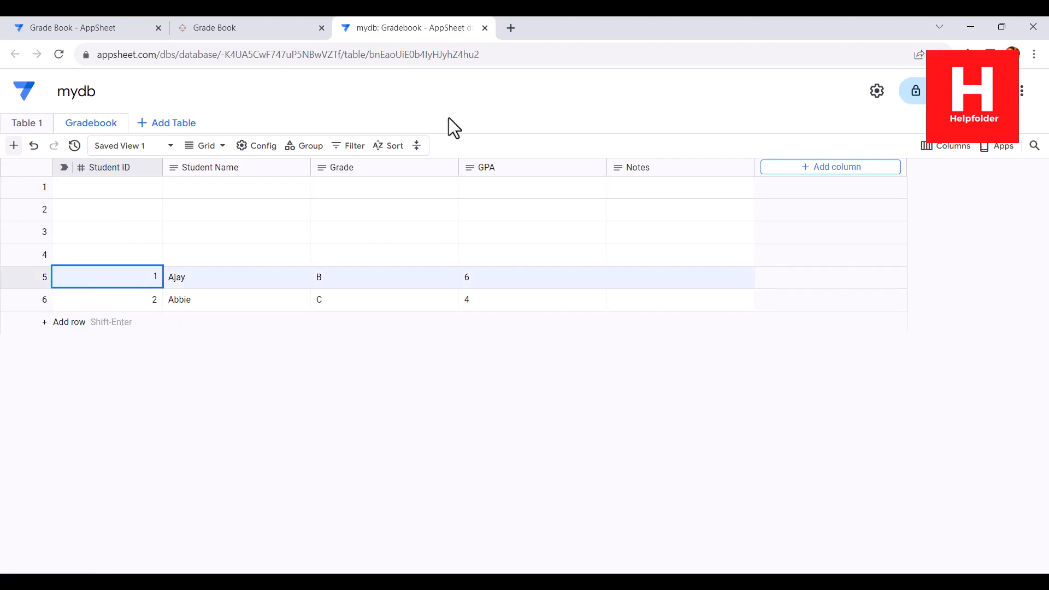
click(486, 28)
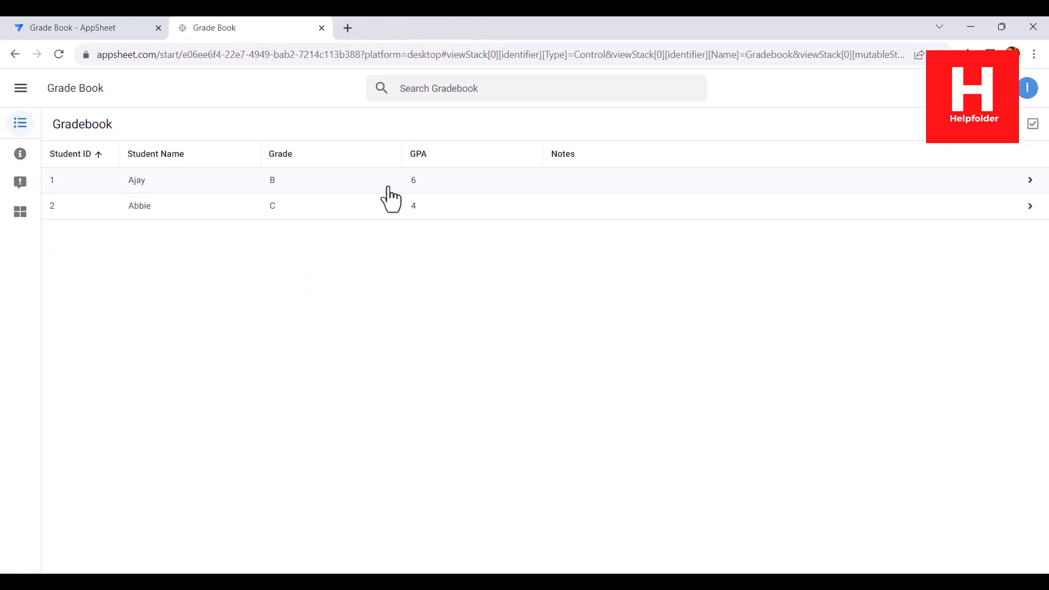